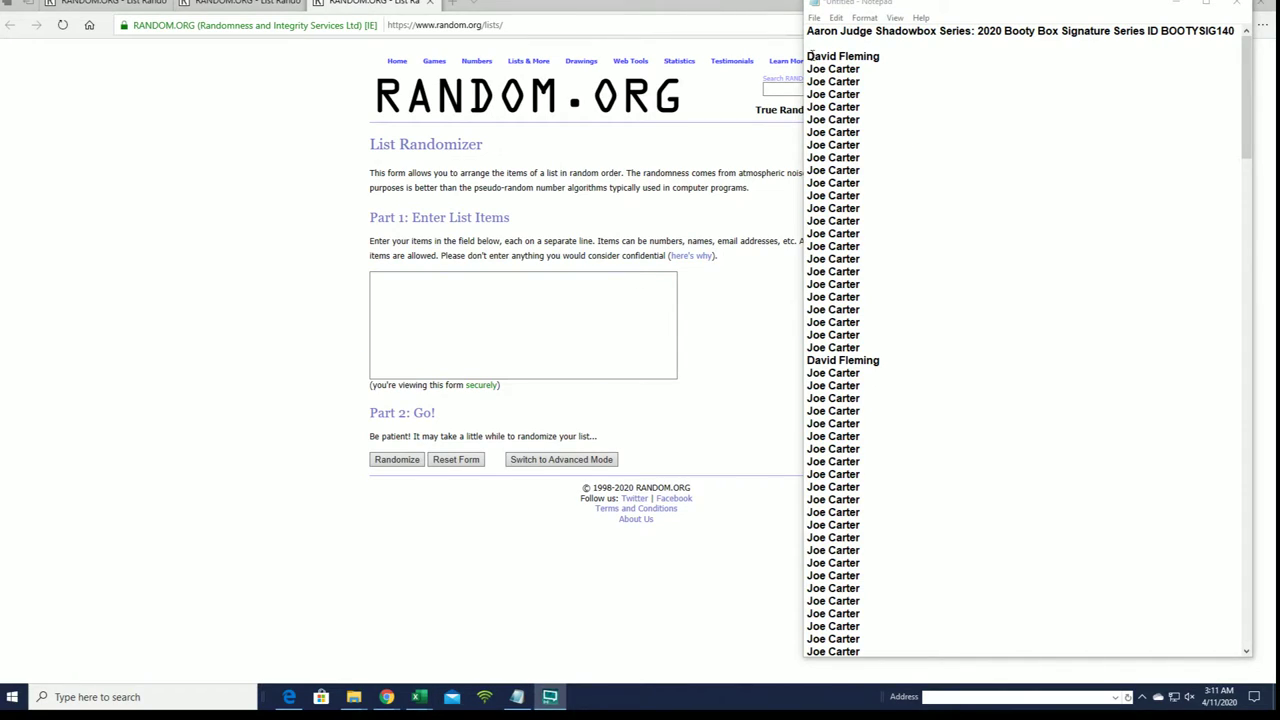
# Copy the block of owner names from the Notepad list and paste it into the List Randomizer's list items field
pyautogui.moveTo(812, 56); pyautogui.dragTo(924, 220)
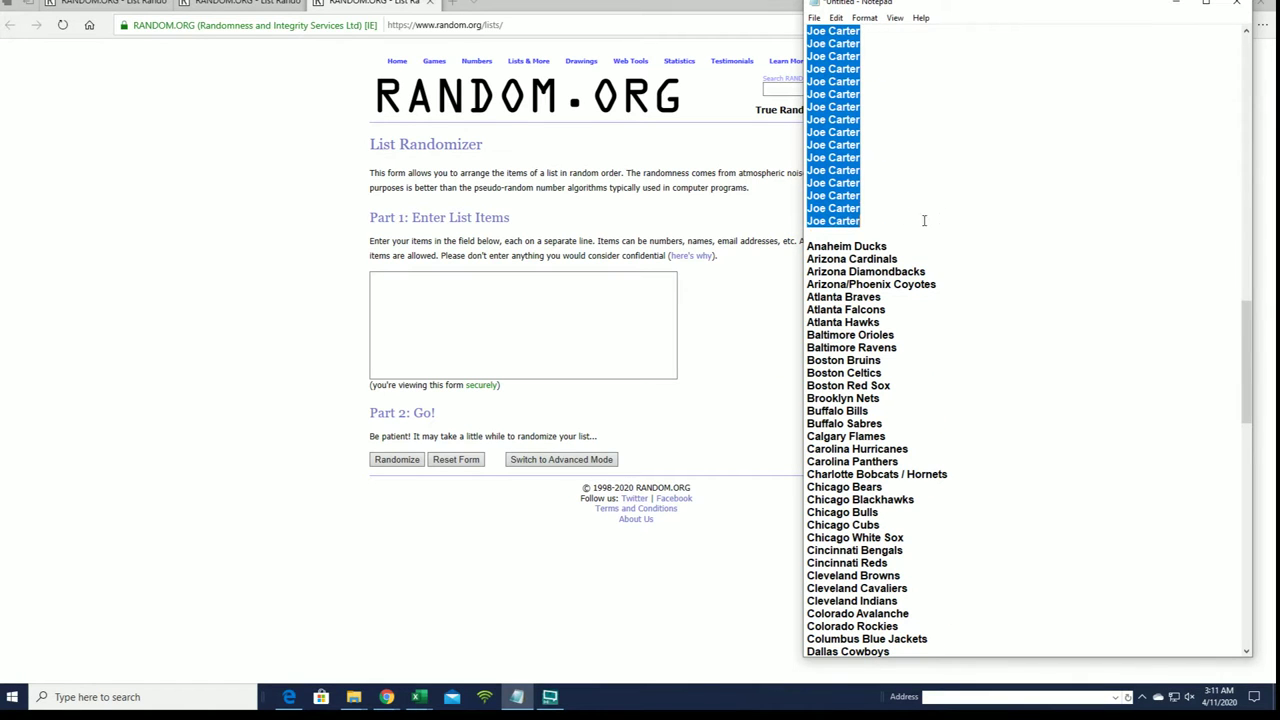
pyautogui.rightClick(864, 182)
pyautogui.click(895, 230)
pyautogui.click(496, 328)
pyautogui.rightClick(487, 293)
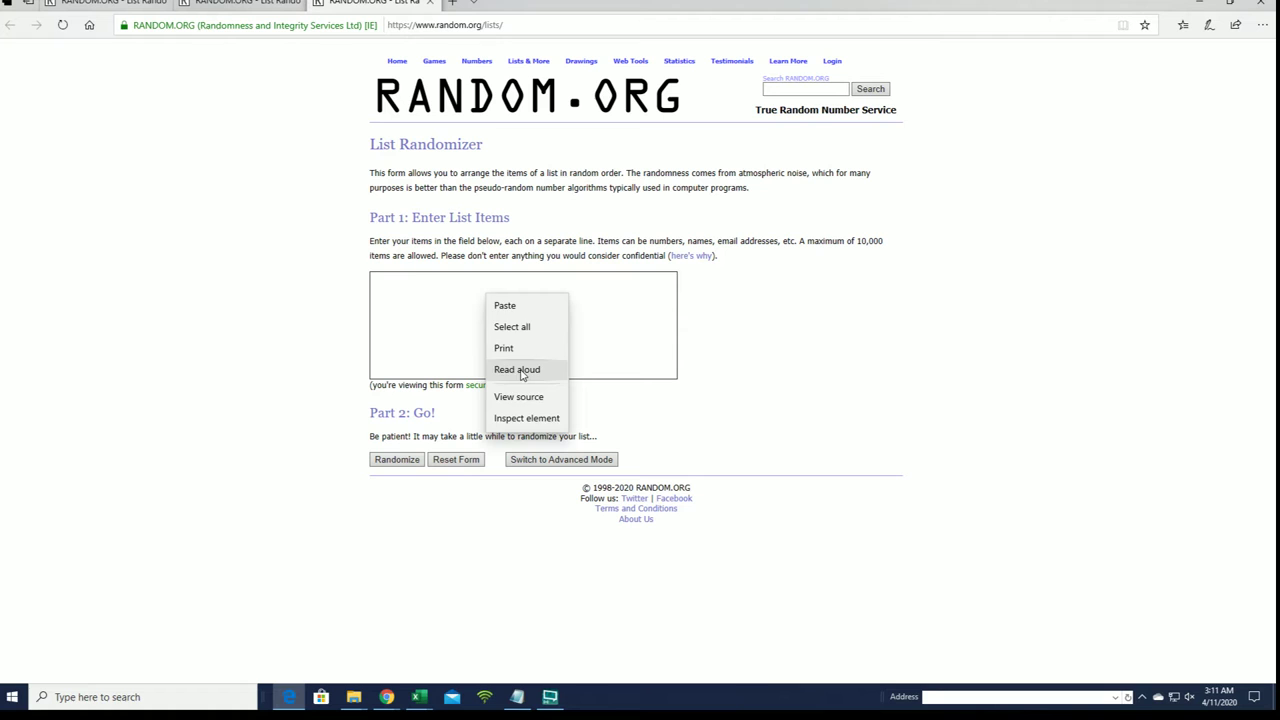
pyautogui.click(522, 306)
# Randomize the list of owner names seven times in total
pyautogui.click(416, 456)
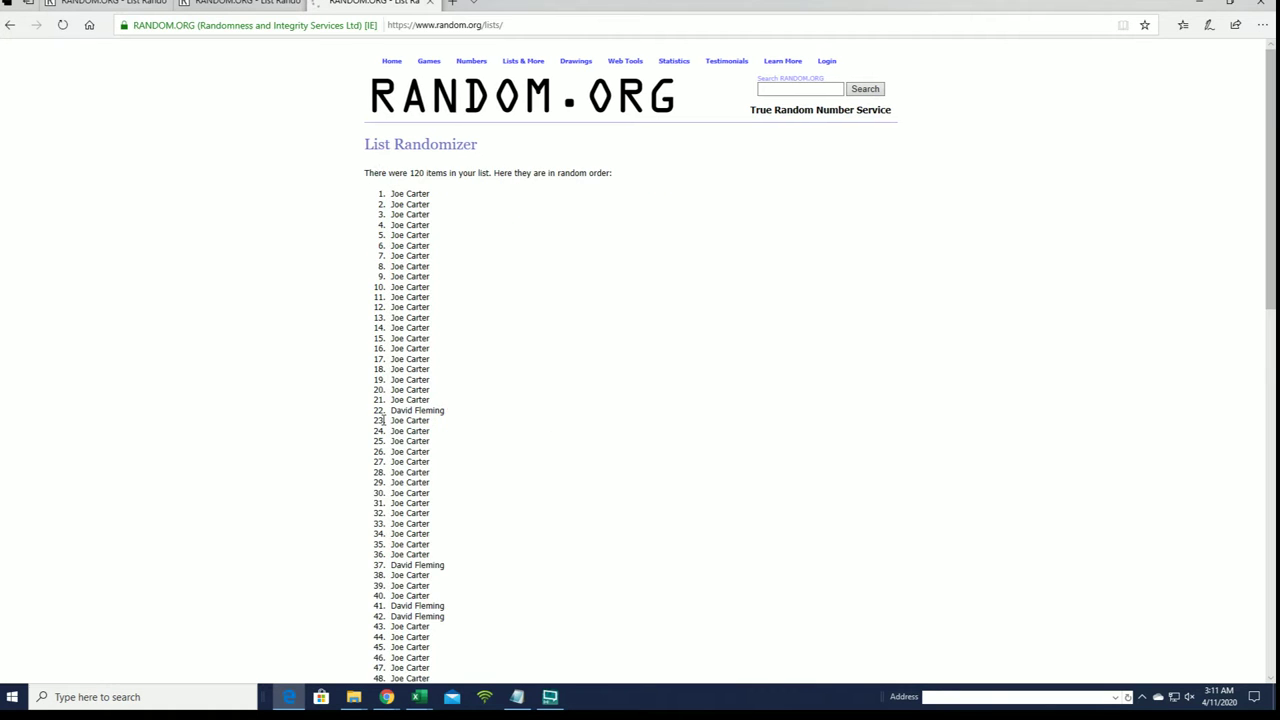
pyautogui.scroll(-10, 383, 421)
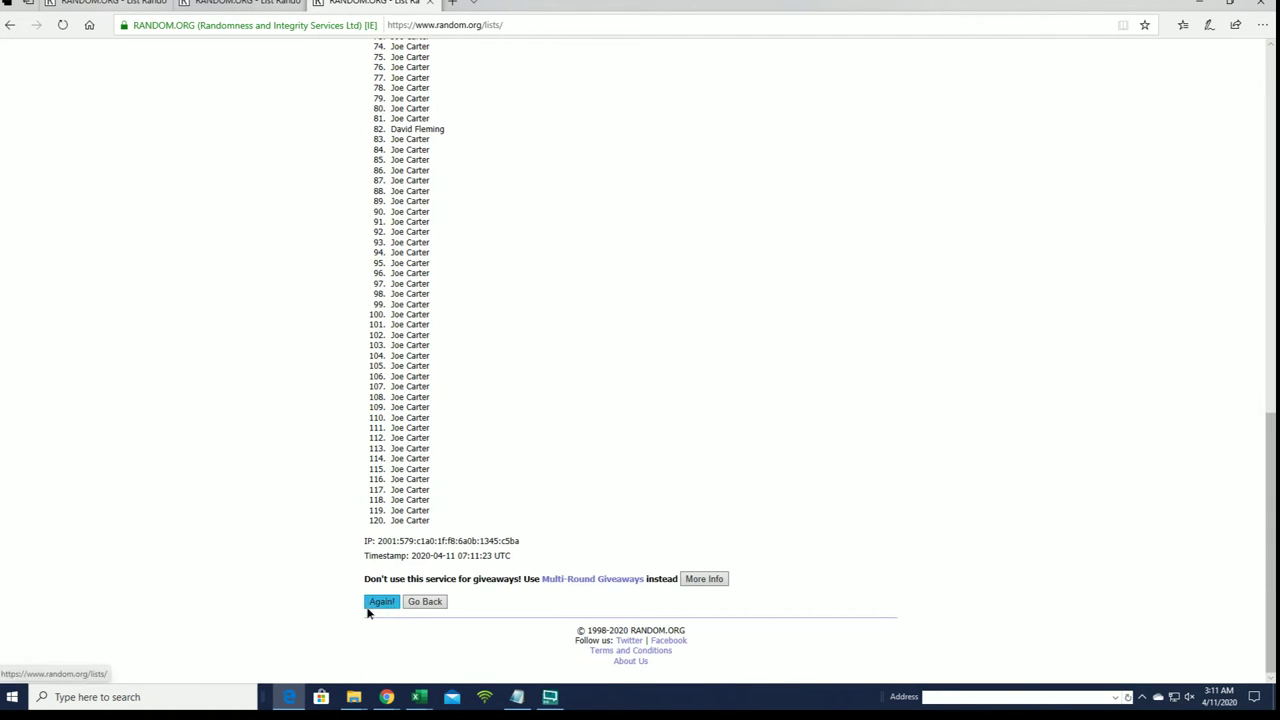
pyautogui.click(368, 605)
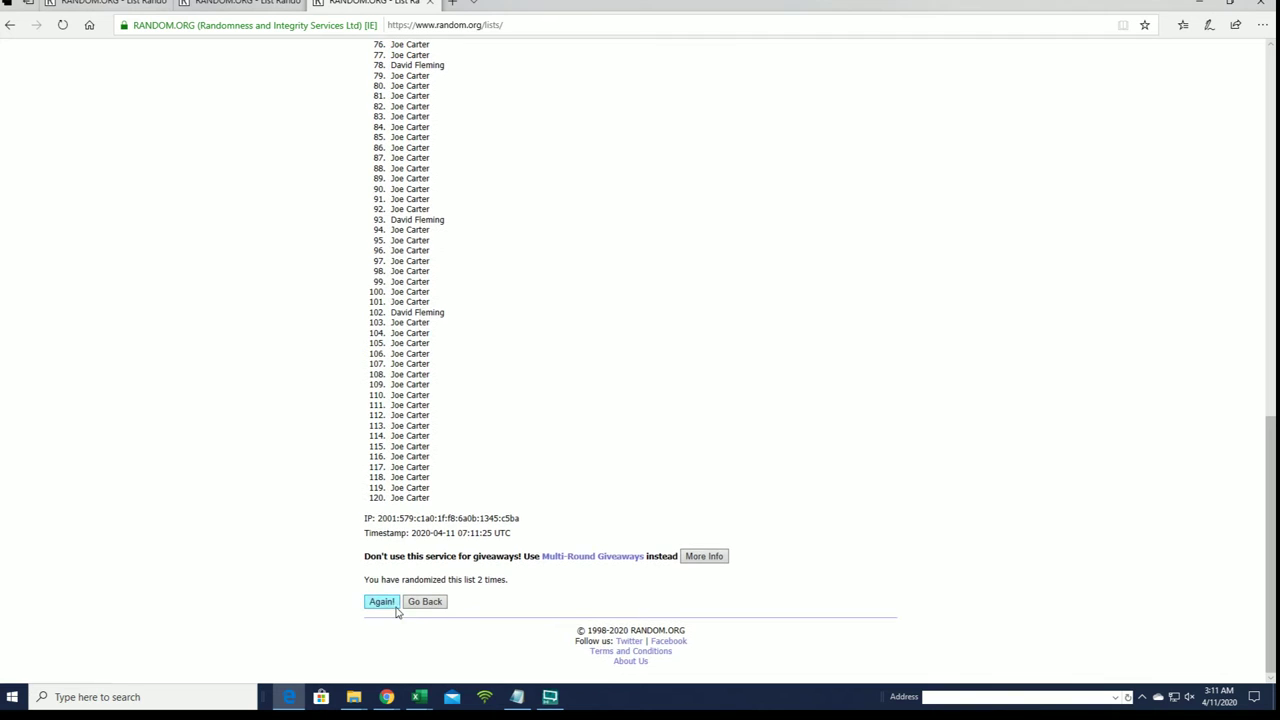
pyautogui.click(371, 607)
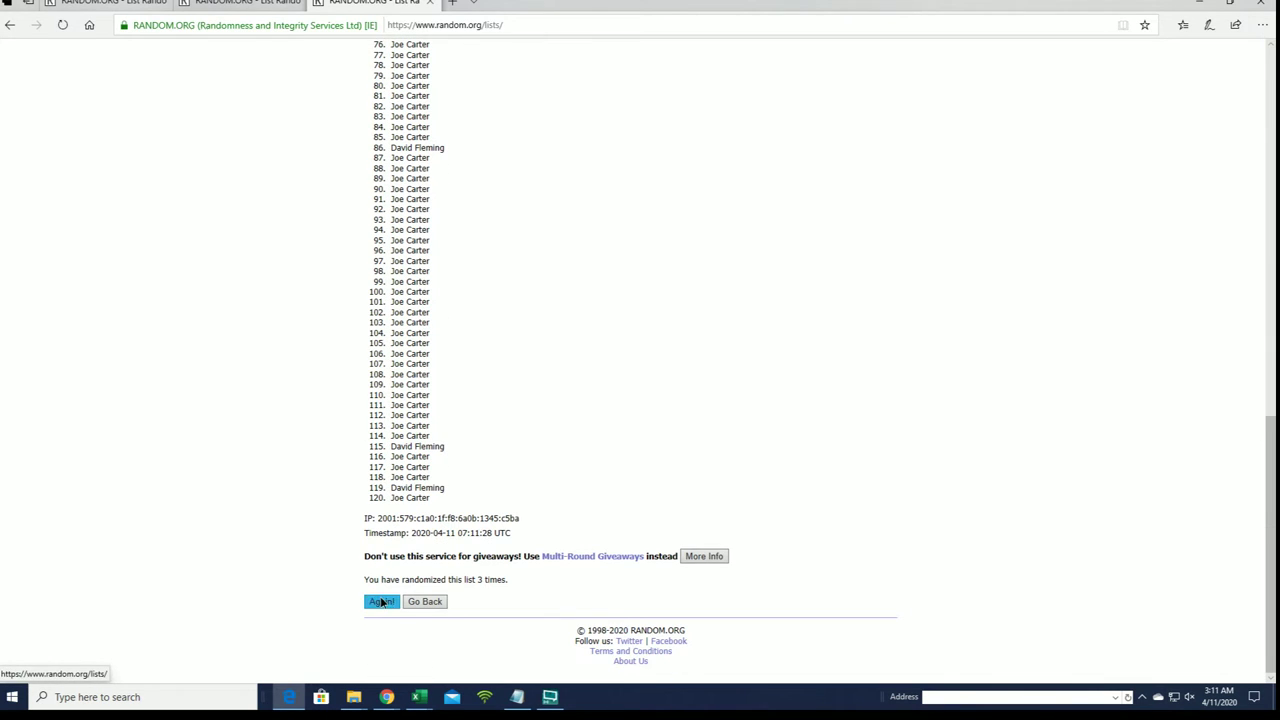
pyautogui.click(381, 602)
pyautogui.click(379, 608)
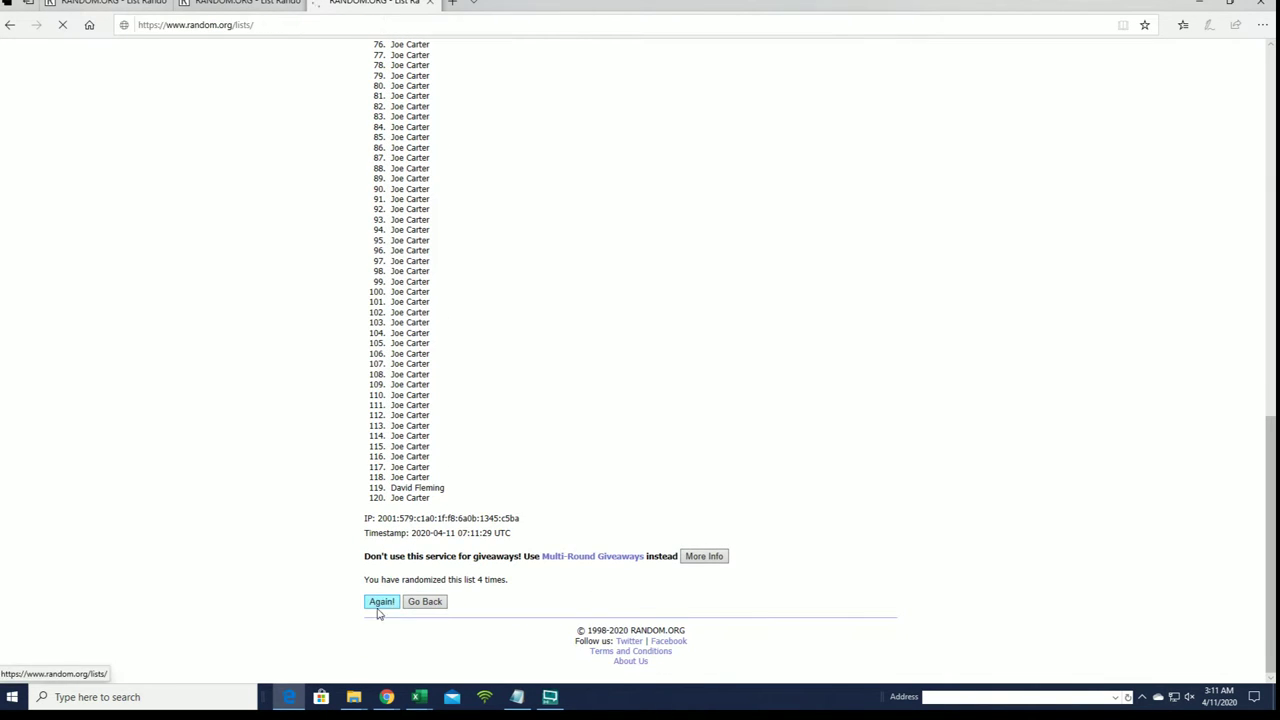
pyautogui.click(379, 601)
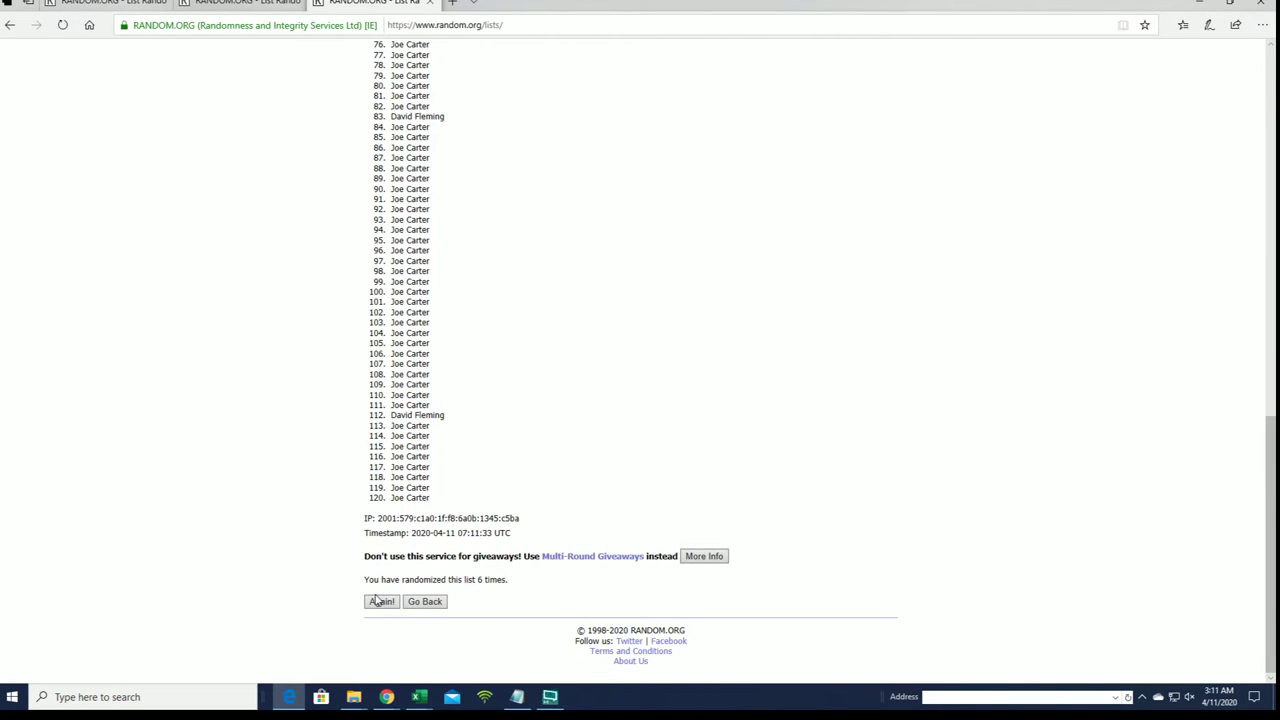
pyautogui.click(379, 604)
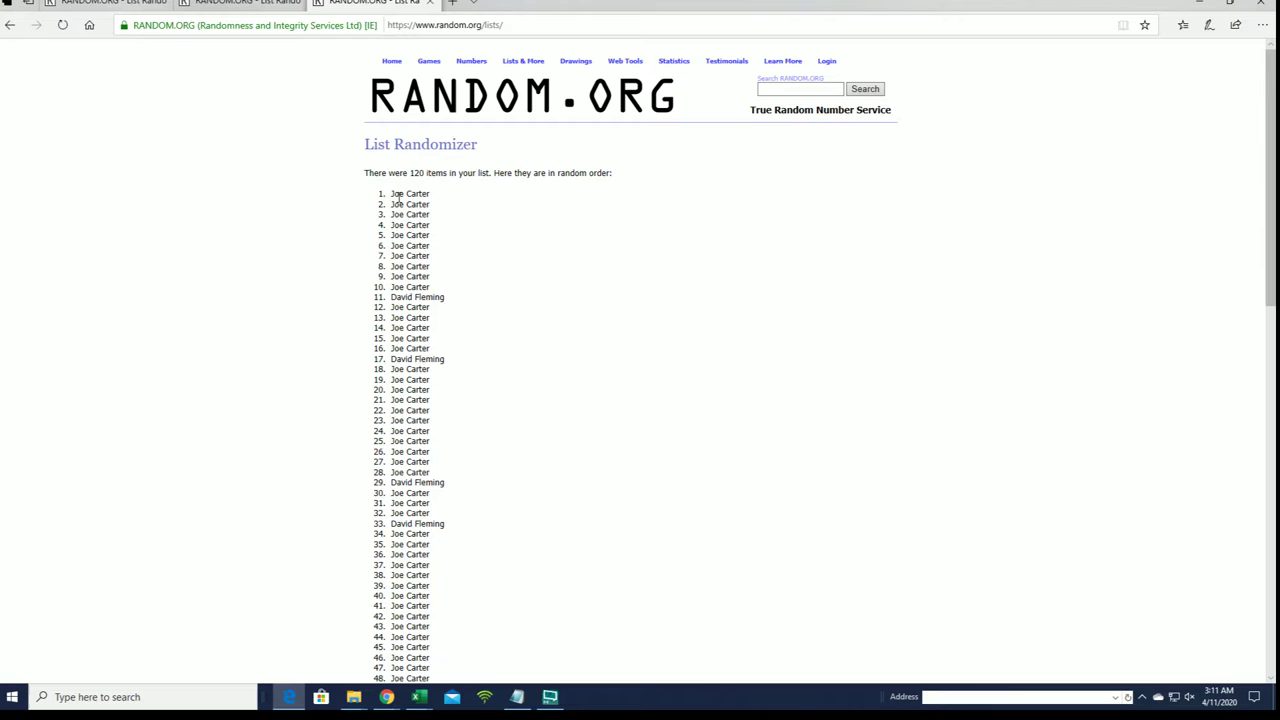
# Copy all 120 randomized owner names from the results page
pyautogui.moveTo(390, 197); pyautogui.dragTo(457, 497)
pyautogui.scroll(-10, 454, 294)
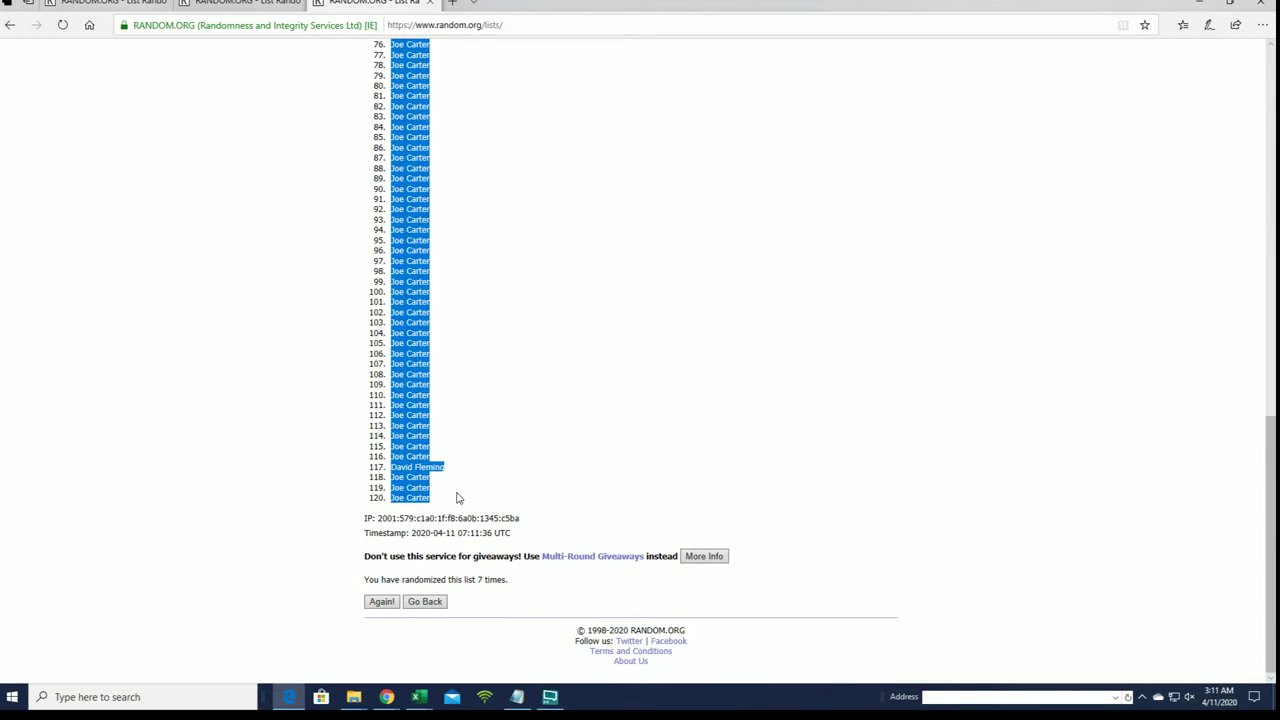
pyautogui.rightClick(450, 388)
pyautogui.click(455, 401)
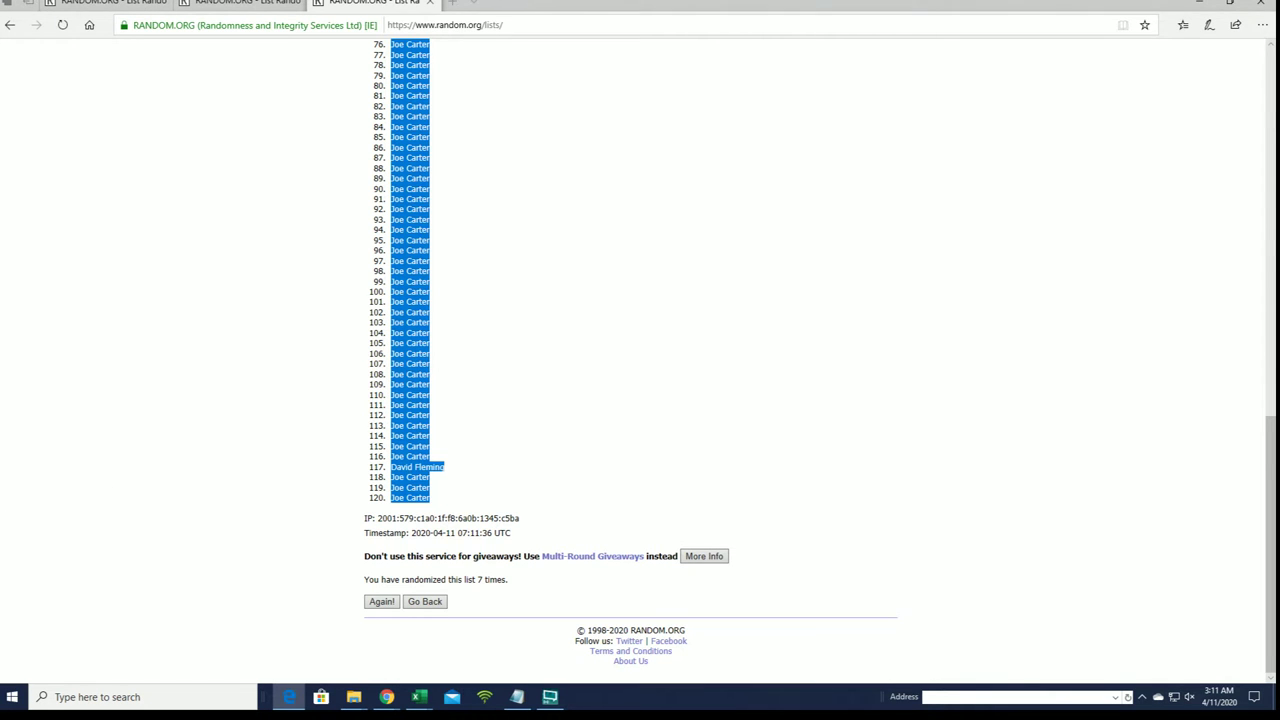
# Switch to the ALL TEAMS workbook in Excel and try to paste the names as text into A2:A3 under OWNERS
pyautogui.hotkey('alt', 'Tab')
pyautogui.click(286, 350)
pyautogui.click(117, 176)
pyautogui.rightClick(120, 185)
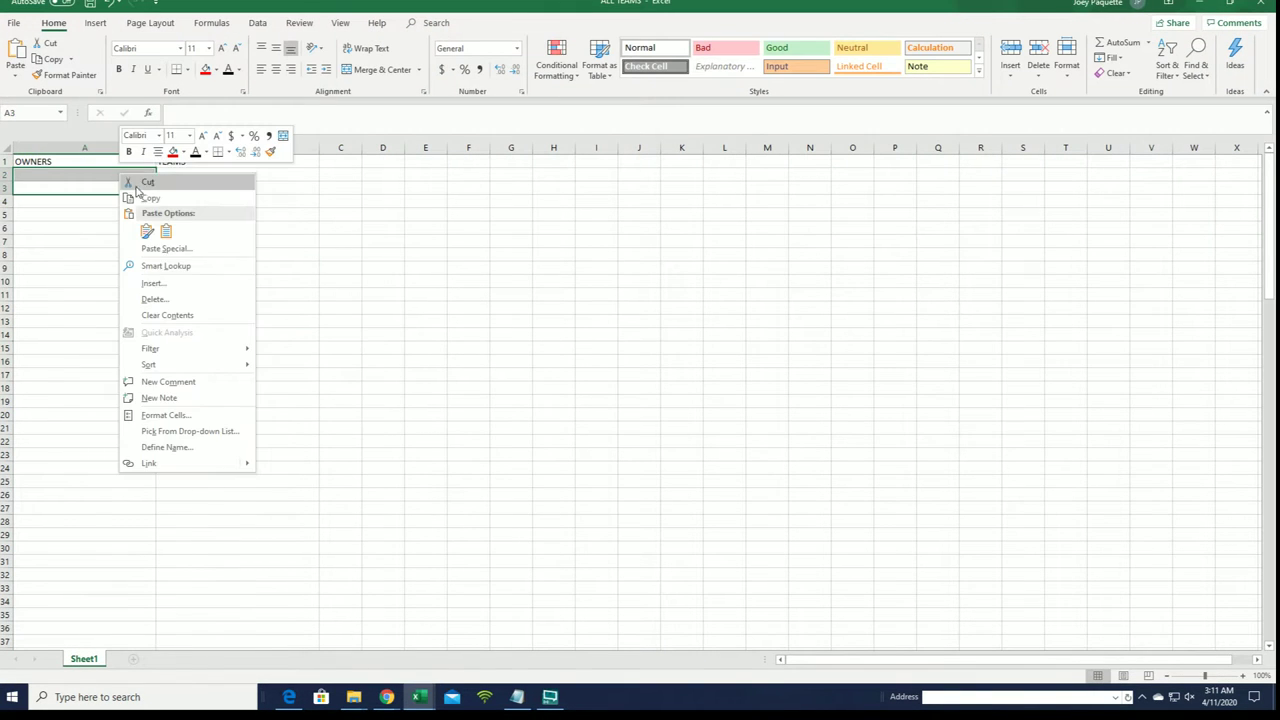
pyautogui.click(166, 248)
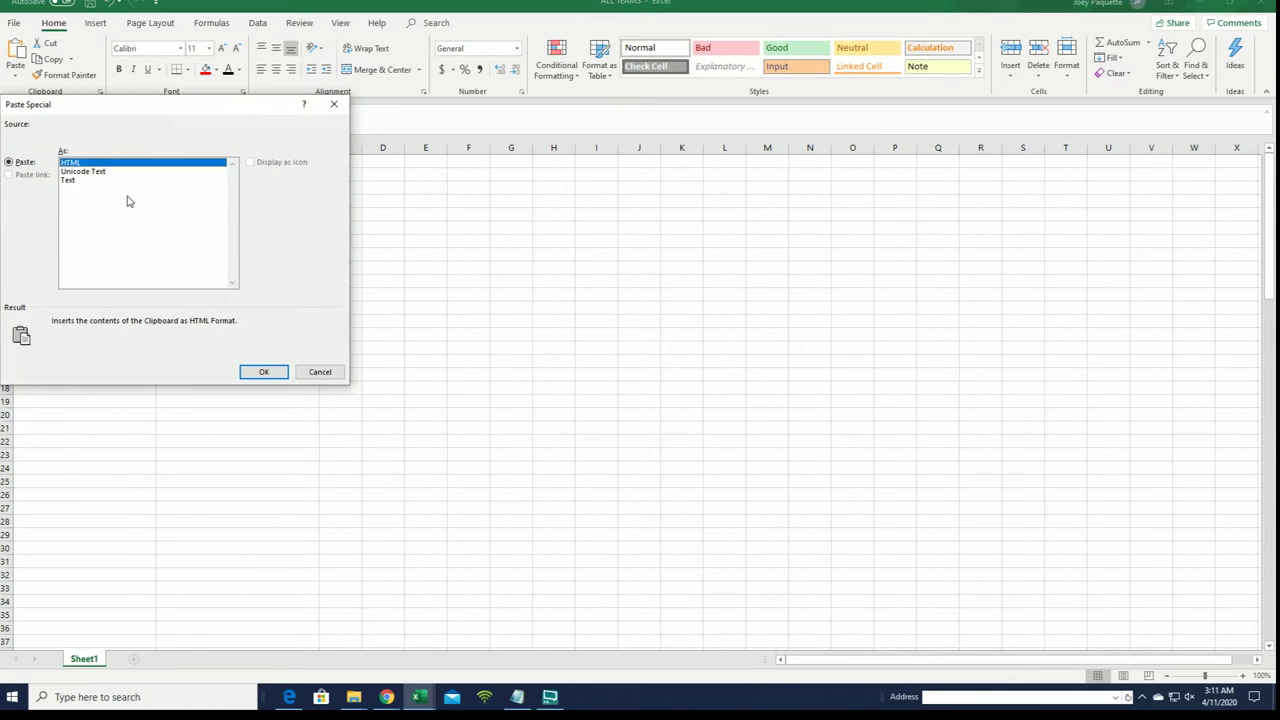
pyautogui.click(110, 182)
pyautogui.click(265, 371)
pyautogui.click(300, 320)
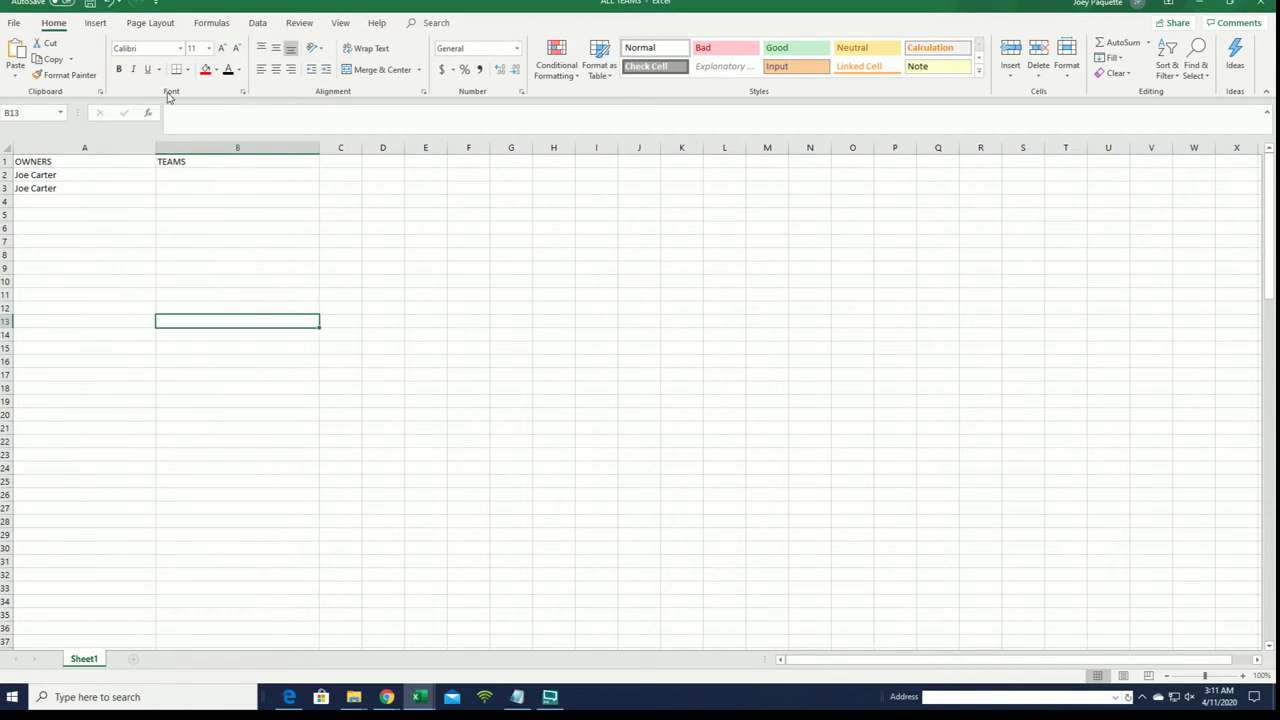
# Undo the last two changes in the worksheet, including the paste into the OWNERS column
pyautogui.click(110, 4)
pyautogui.click(110, 4)
pyautogui.click(271, 283)
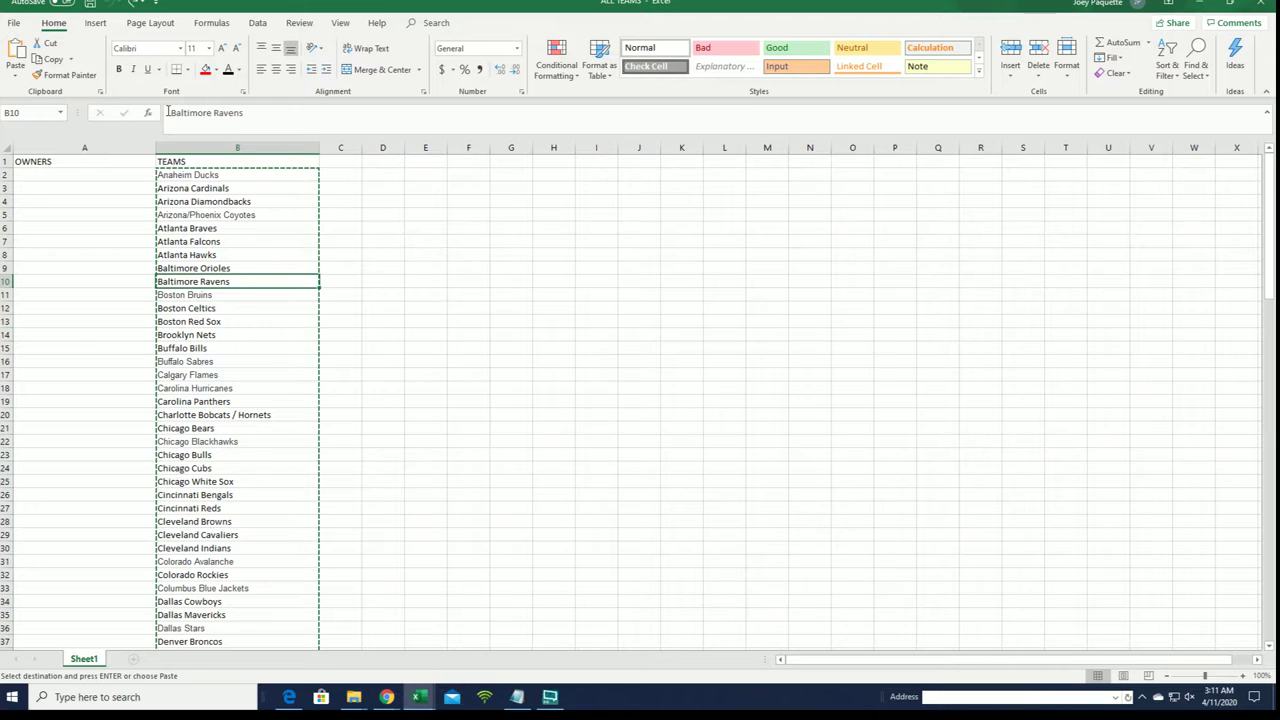
pyautogui.click(410, 320)
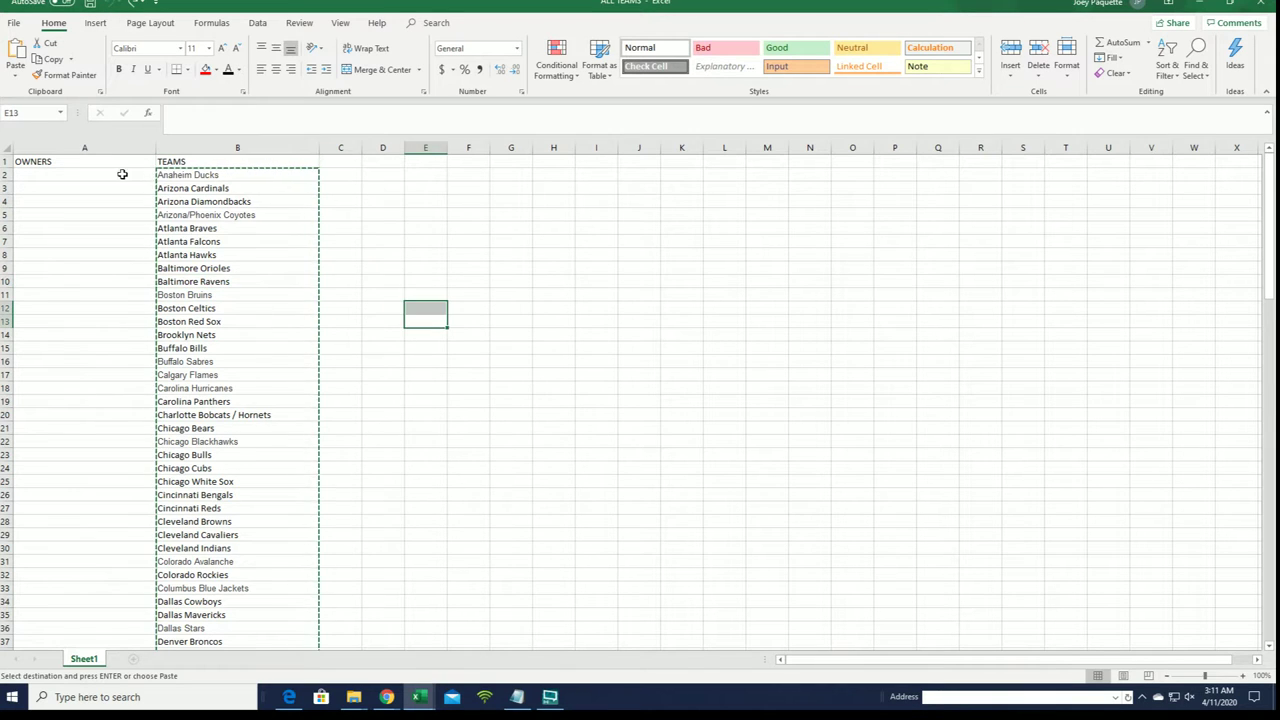
pyautogui.click(118, 176)
pyautogui.click(120, 320)
pyautogui.doubleClick(425, 228)
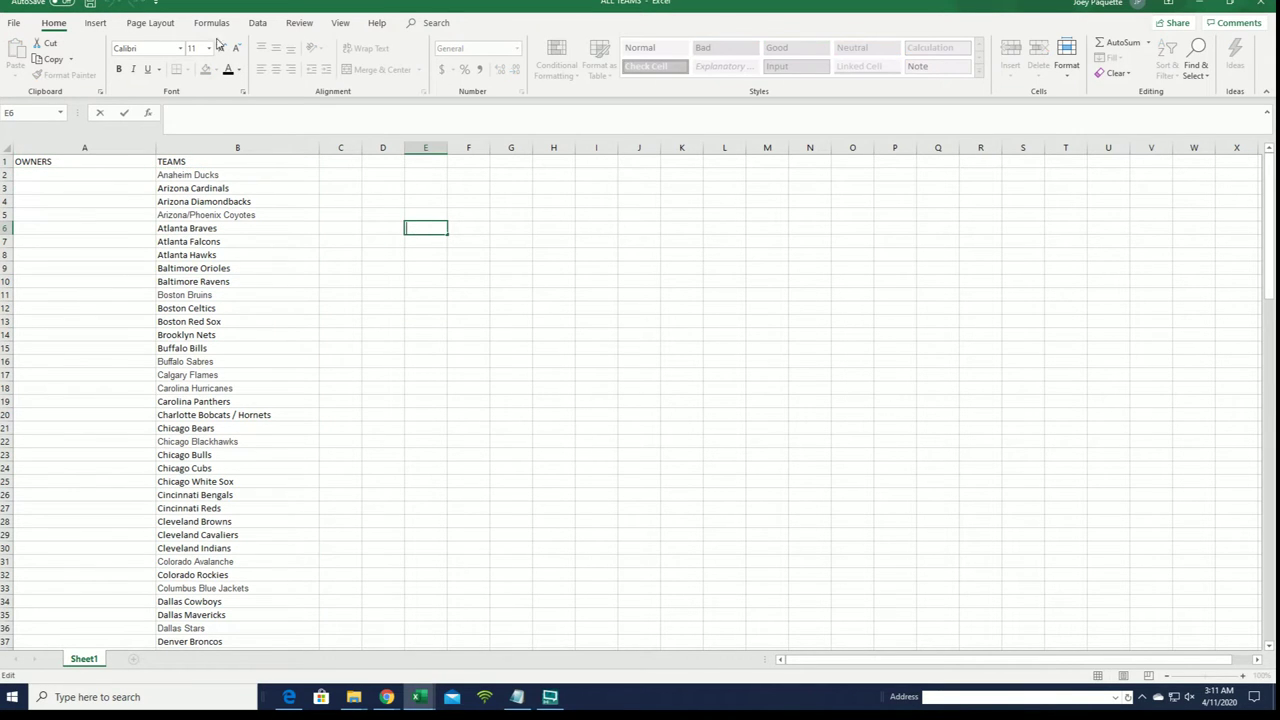
pyautogui.click(95, 22)
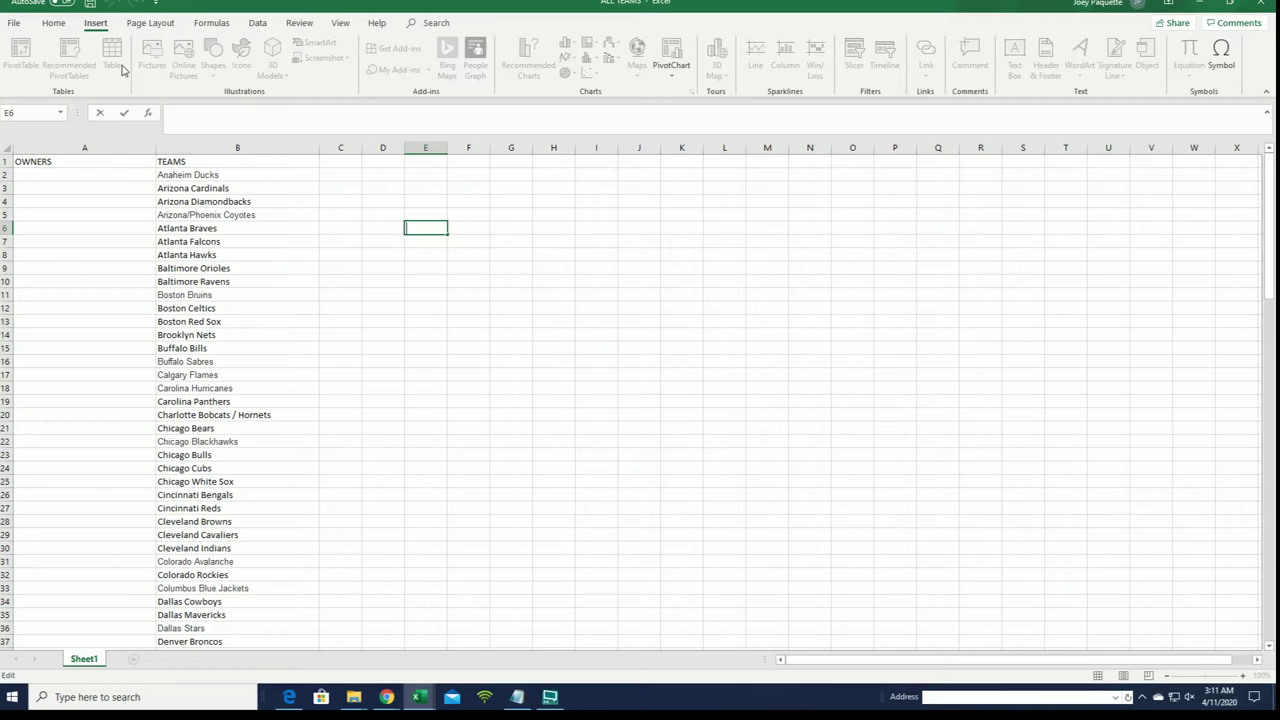
pyautogui.click(86, 174)
pyautogui.rightClick(86, 173)
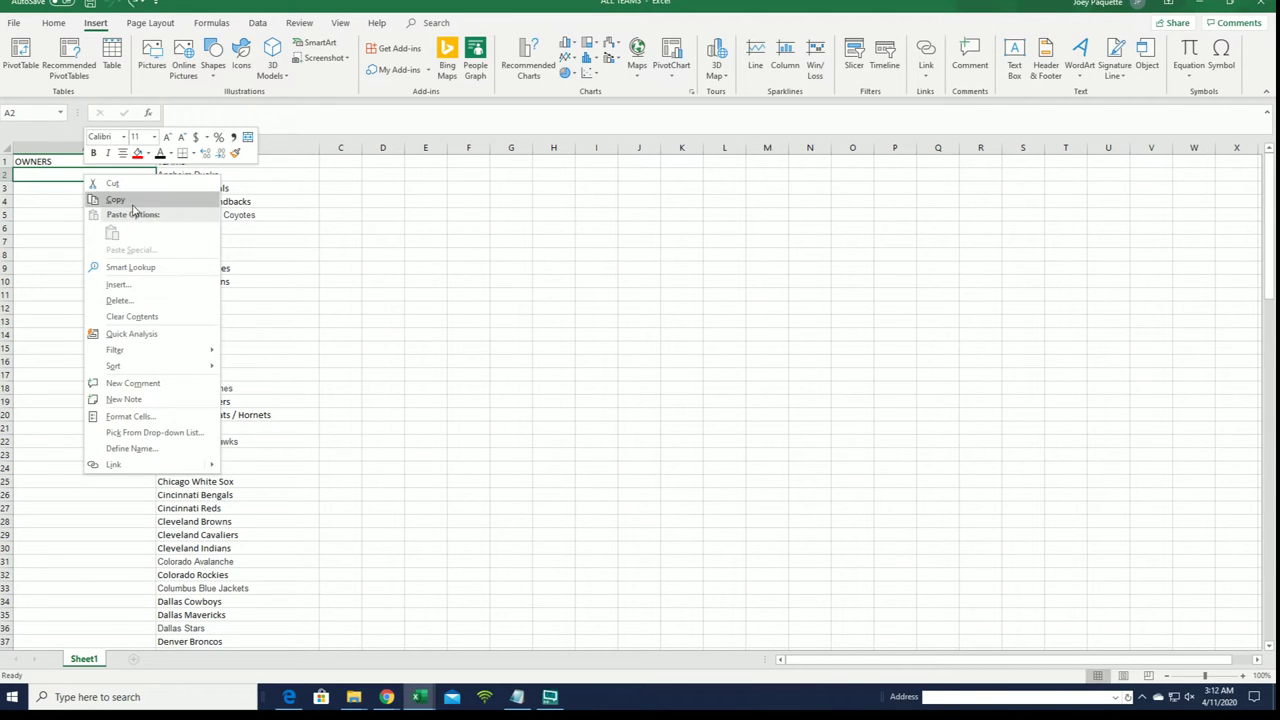
pyautogui.click(492, 222)
# Move the workbook window aside and copy the selected randomized owner names from the browser again
pyautogui.press('super+Down')
pyautogui.press('super+Down')
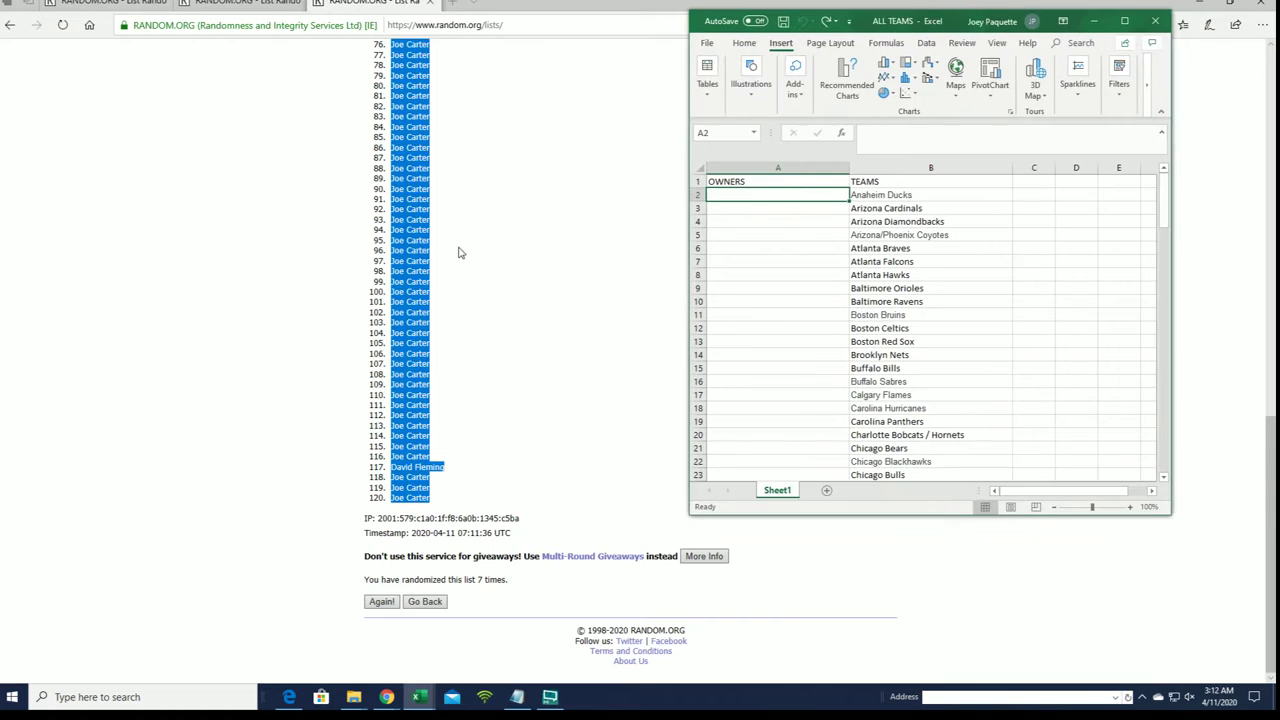
pyautogui.rightClick(421, 207)
pyautogui.click(463, 224)
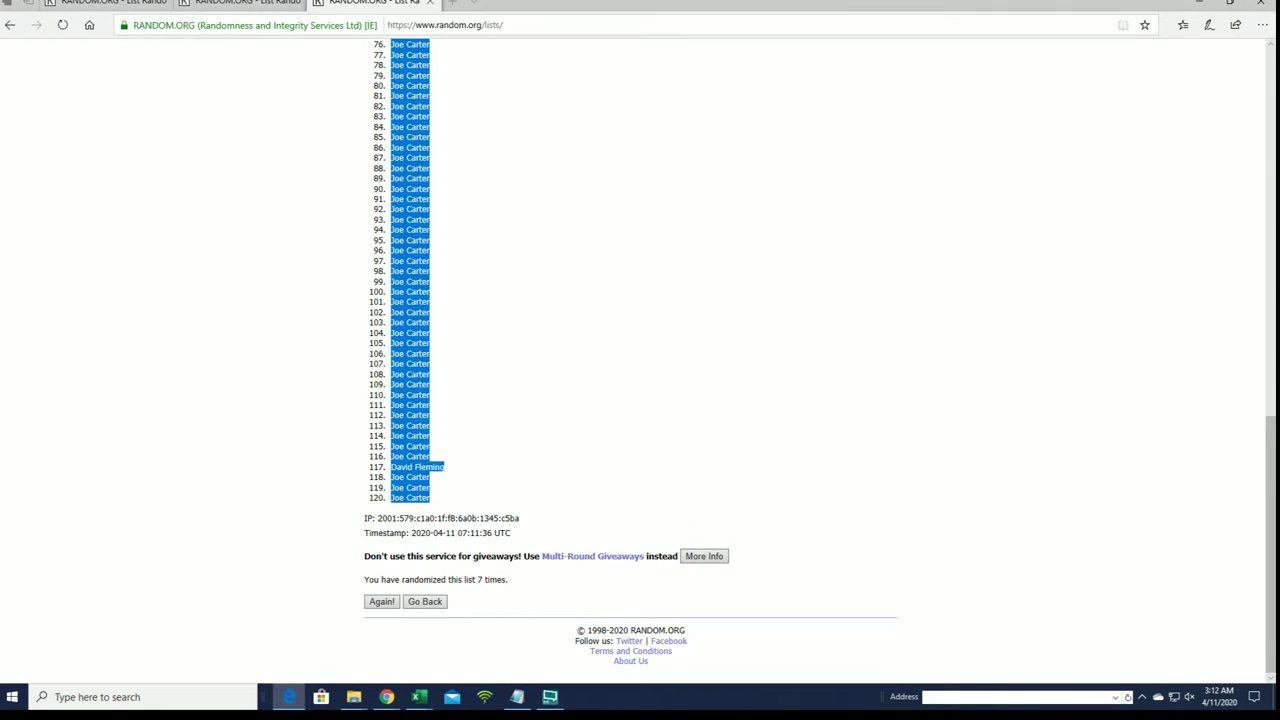
# Return to the maximized ALL TEAMS workbook and paste the owner names as unformatted text starting at cell A2
pyautogui.hotkey('alt', 'Tab')
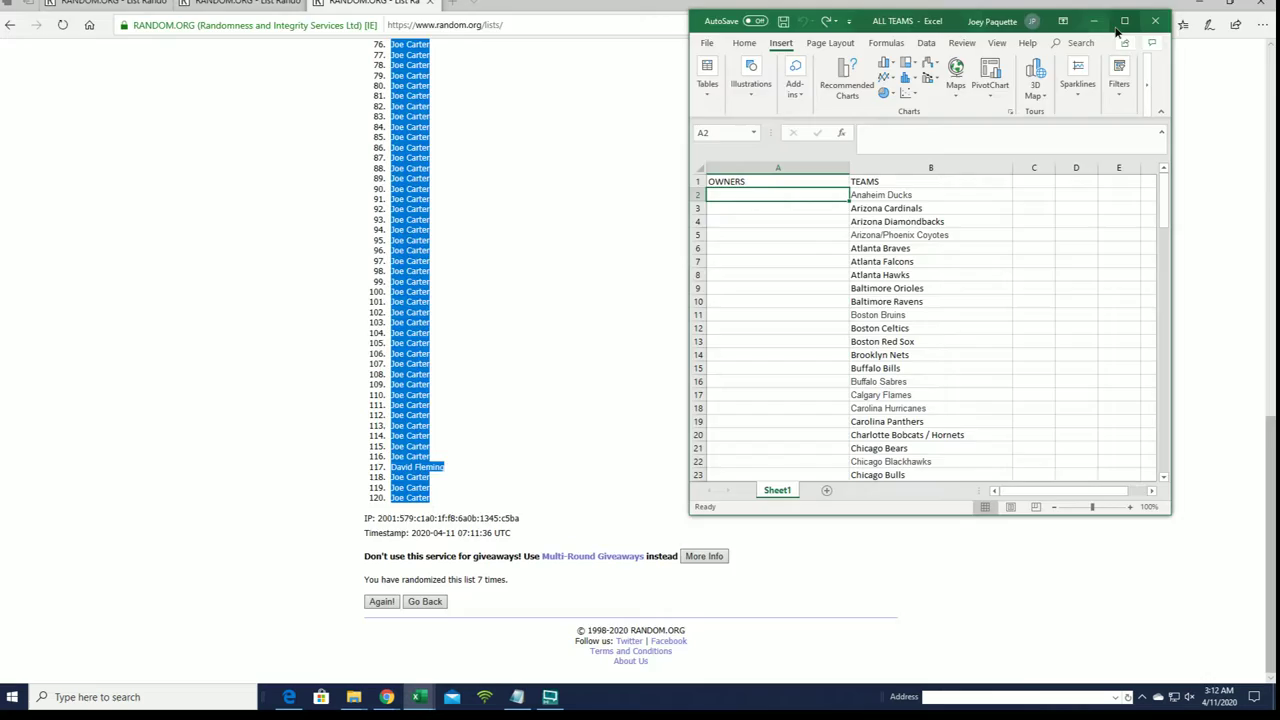
pyautogui.click(1124, 21)
pyautogui.rightClick(118, 173)
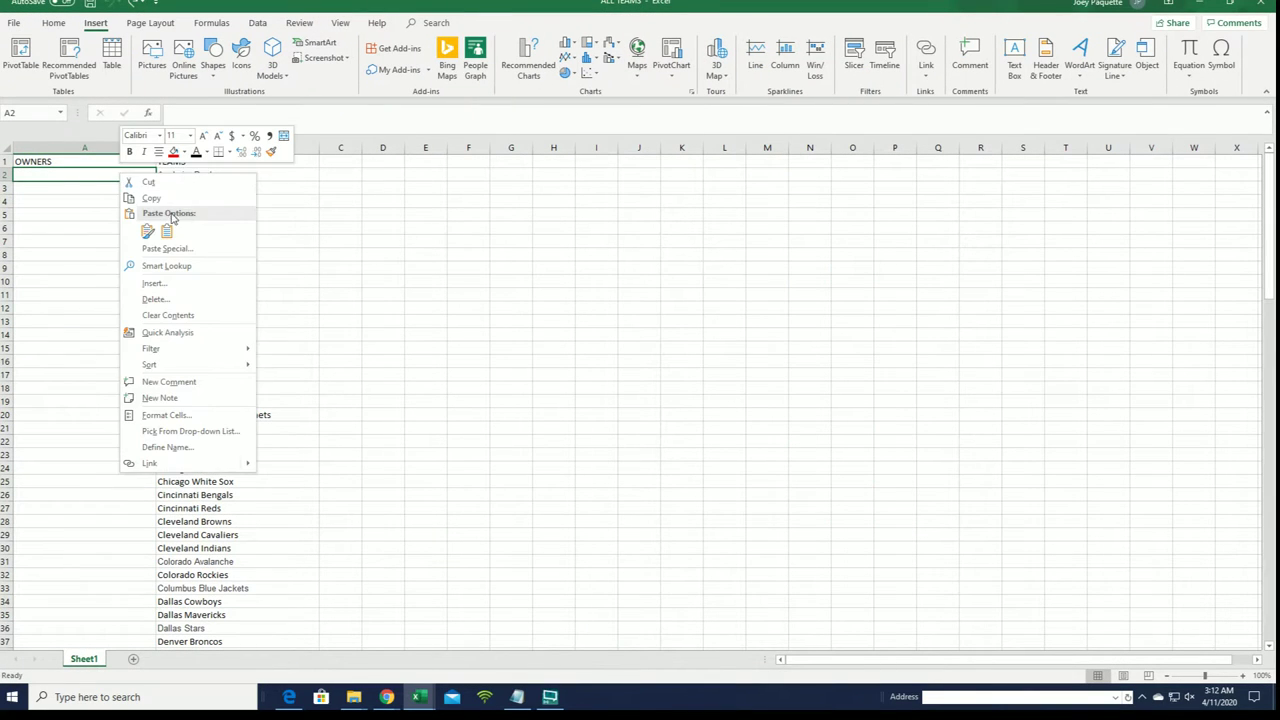
pyautogui.click(171, 247)
pyautogui.click(90, 173)
pyautogui.click(272, 364)
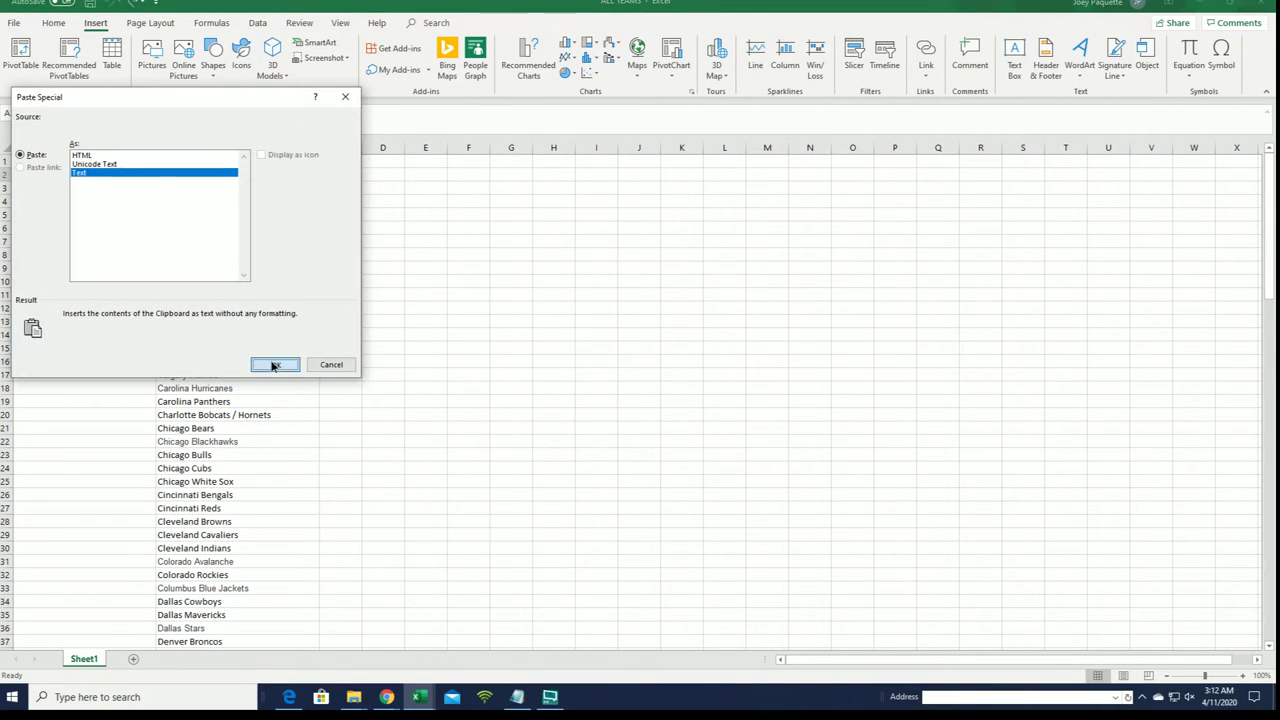
pyautogui.click(427, 243)
# Clear all contents of column B, including the team names and the heading
pyautogui.moveTo(277, 189); pyautogui.dragTo(303, 594)
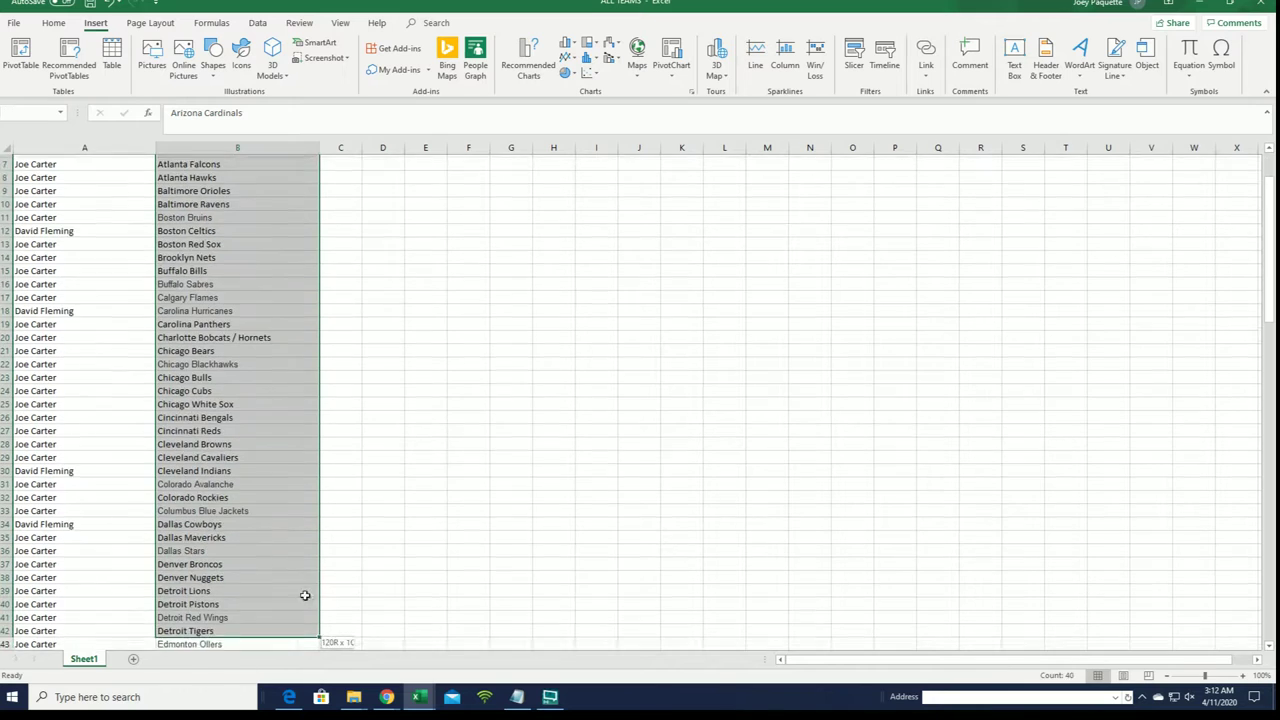
pyautogui.scroll(3, 437, 317)
pyautogui.click(468, 308)
pyautogui.click(279, 145)
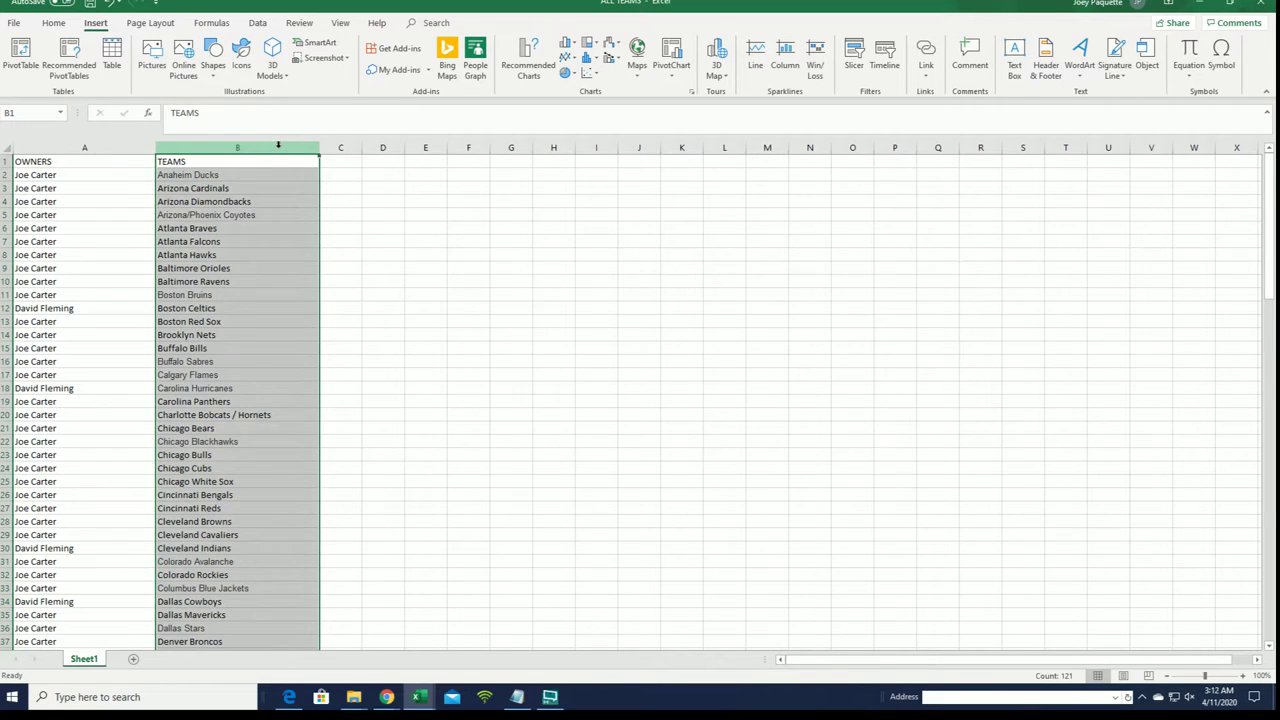
pyautogui.press('Delete')
pyautogui.click(541, 282)
# Enter the heading Teams in cell B1
pyautogui.click(262, 164)
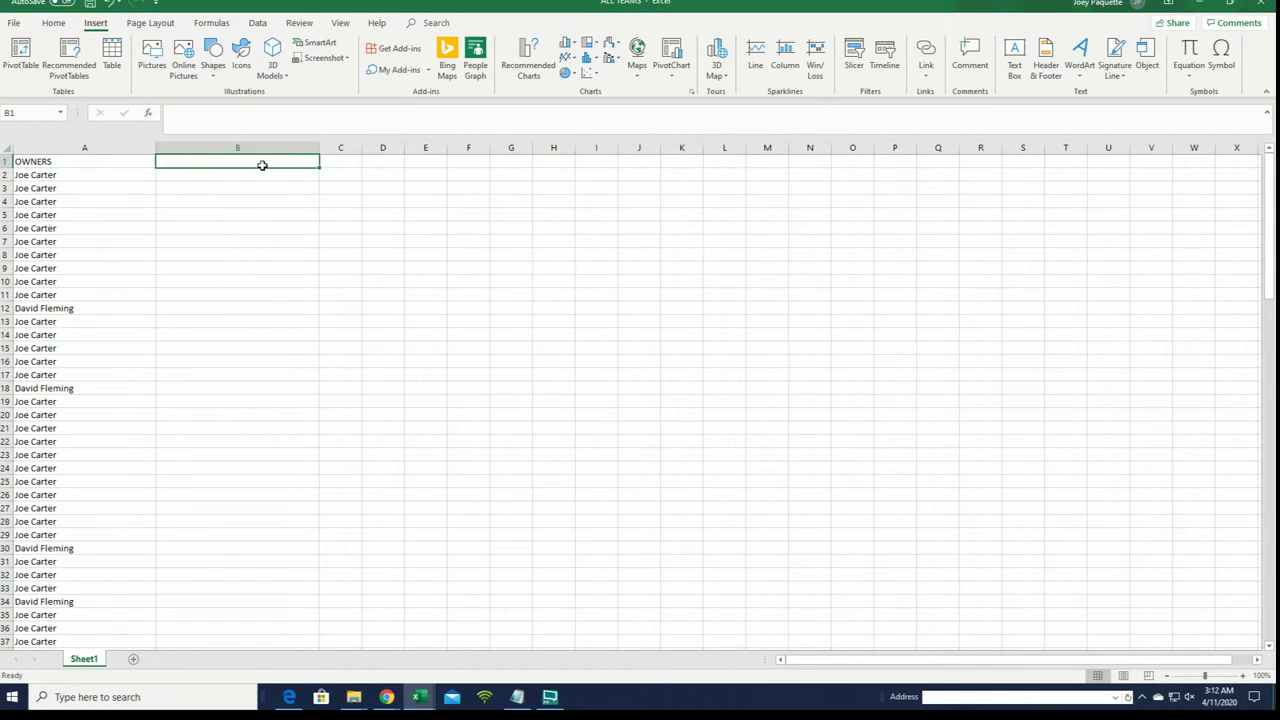
pyautogui.write('Teams')
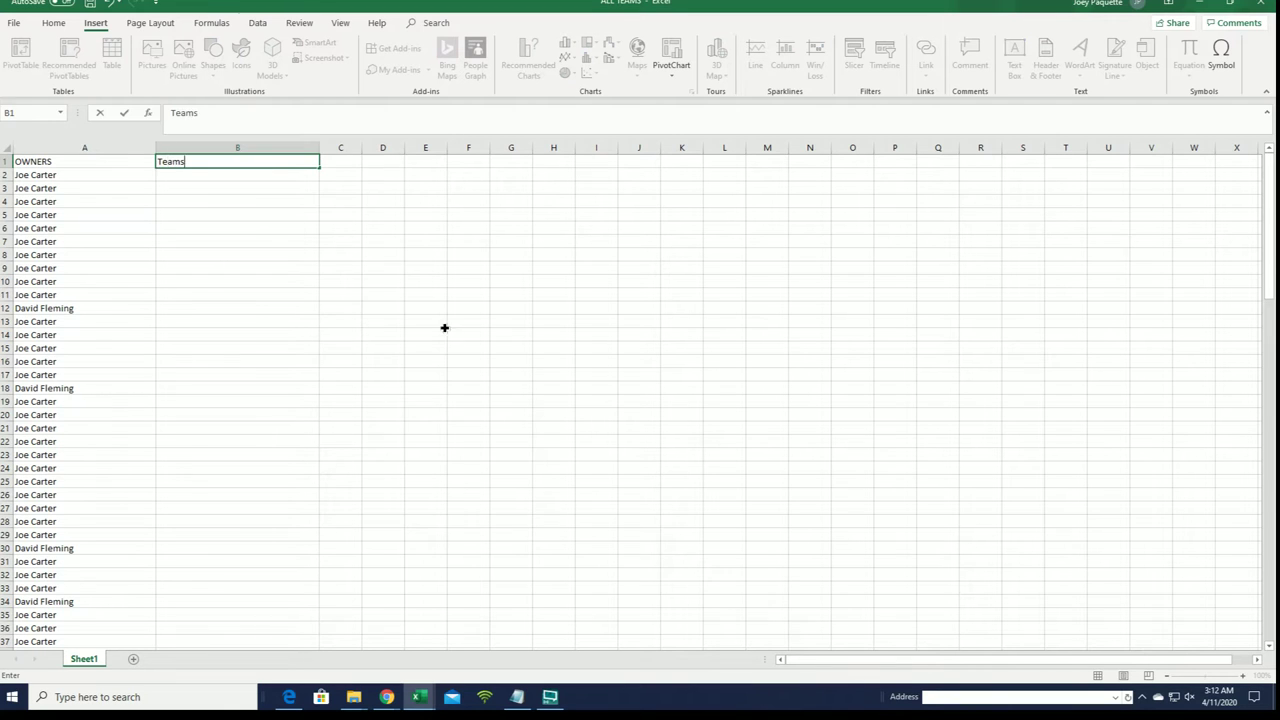
pyautogui.moveTo(444, 330); pyautogui.dragTo(444, 322)
# Narrow column A to fit the owner names, check the list down to its end, and select cell B2
pyautogui.moveTo(155, 148); pyautogui.dragTo(106, 148)
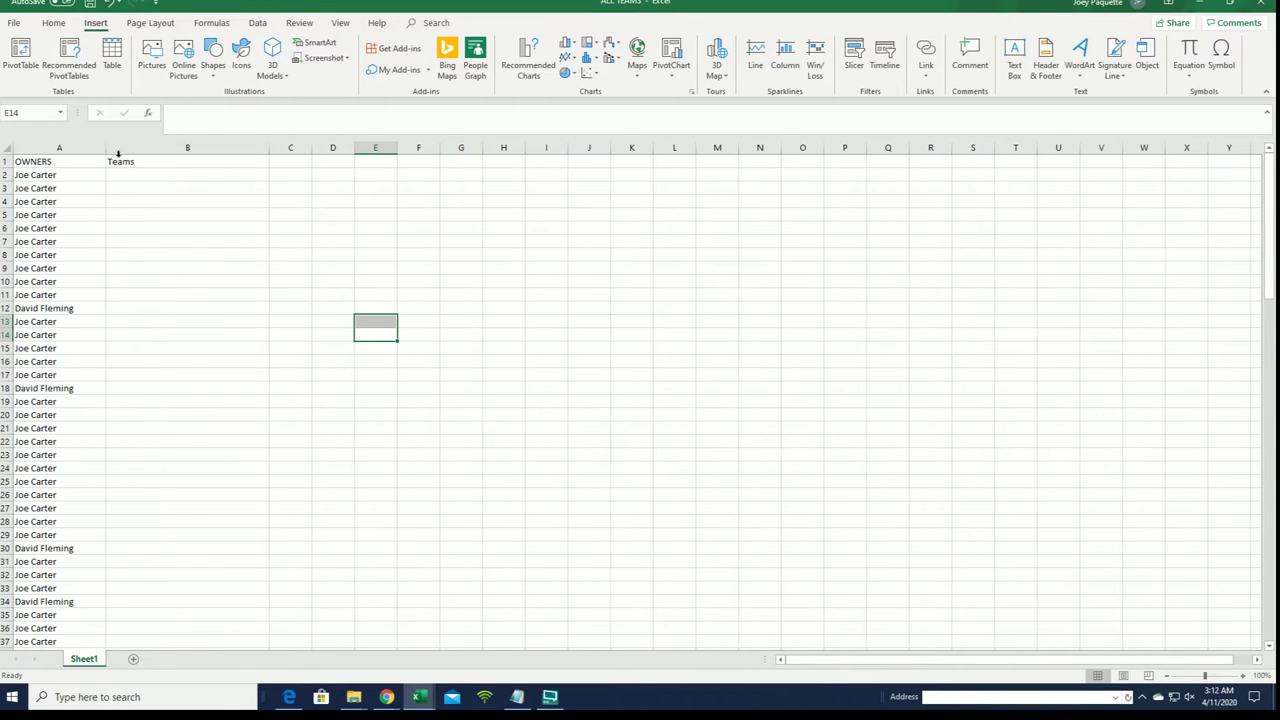
pyautogui.click(53, 22)
pyautogui.click(200, 267)
pyautogui.scroll(-11, 175, 200)
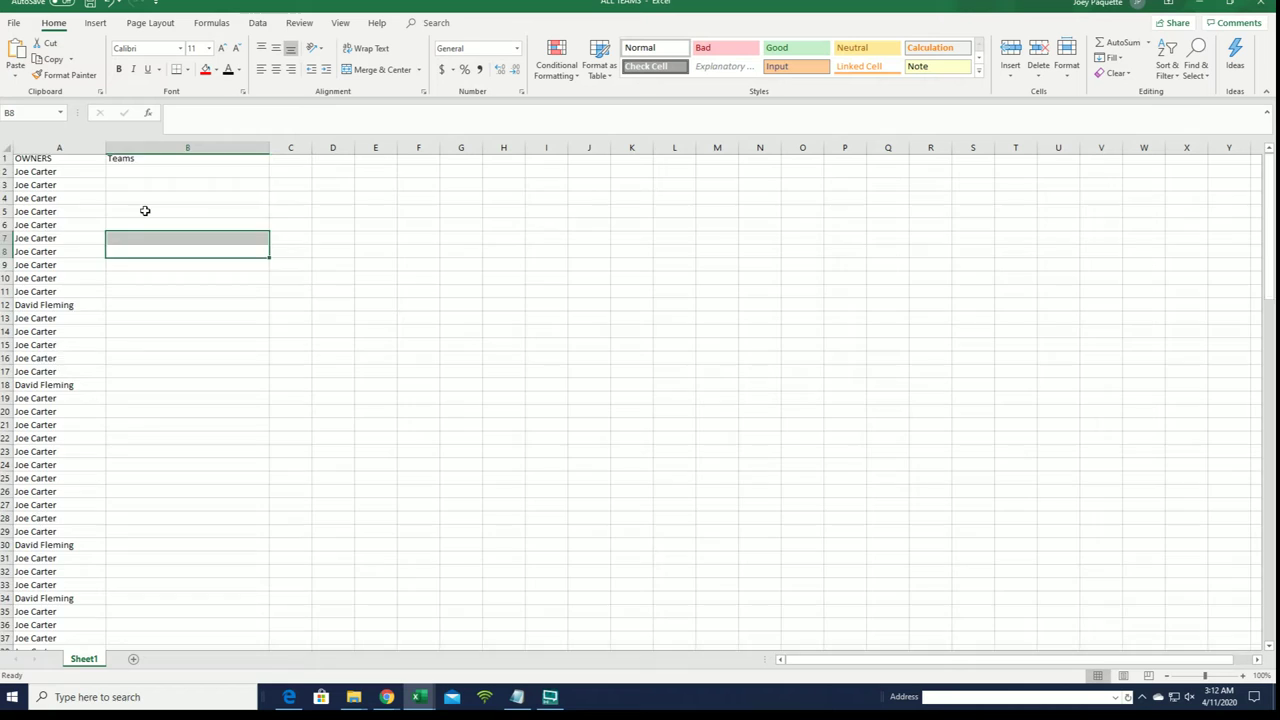
pyautogui.scroll(-10, 165, 195)
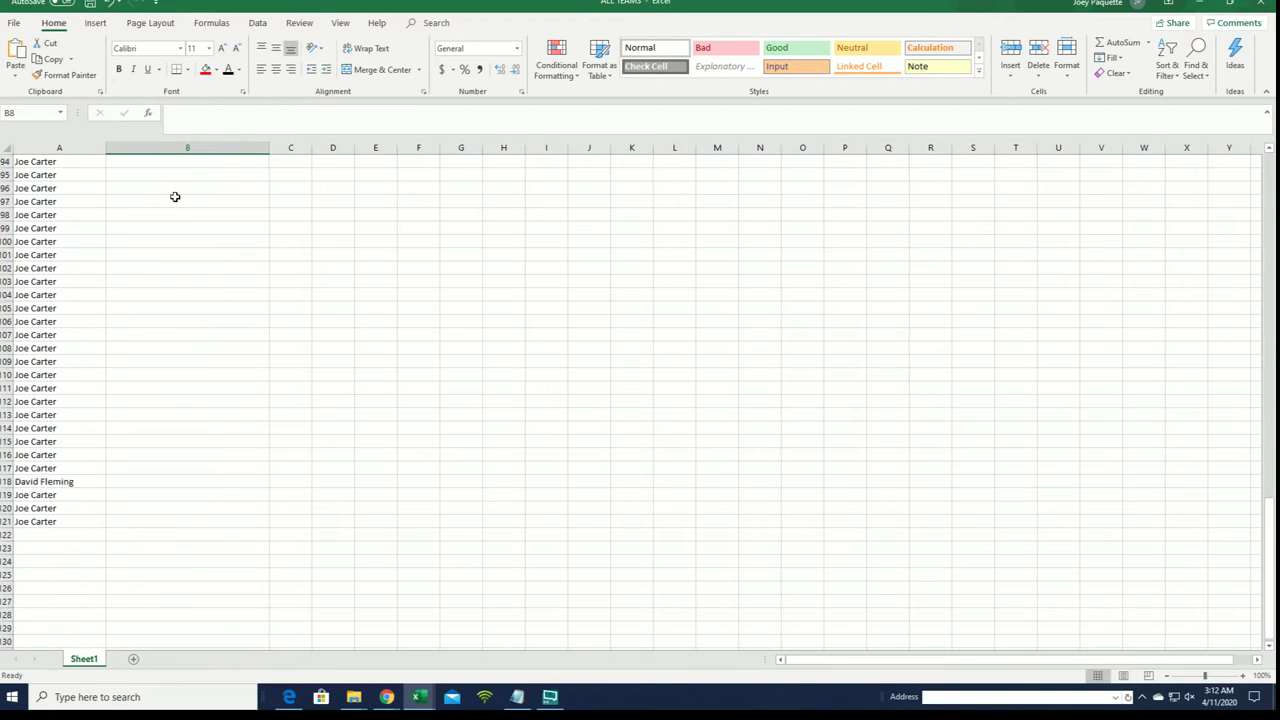
pyautogui.scroll(20, 175, 197)
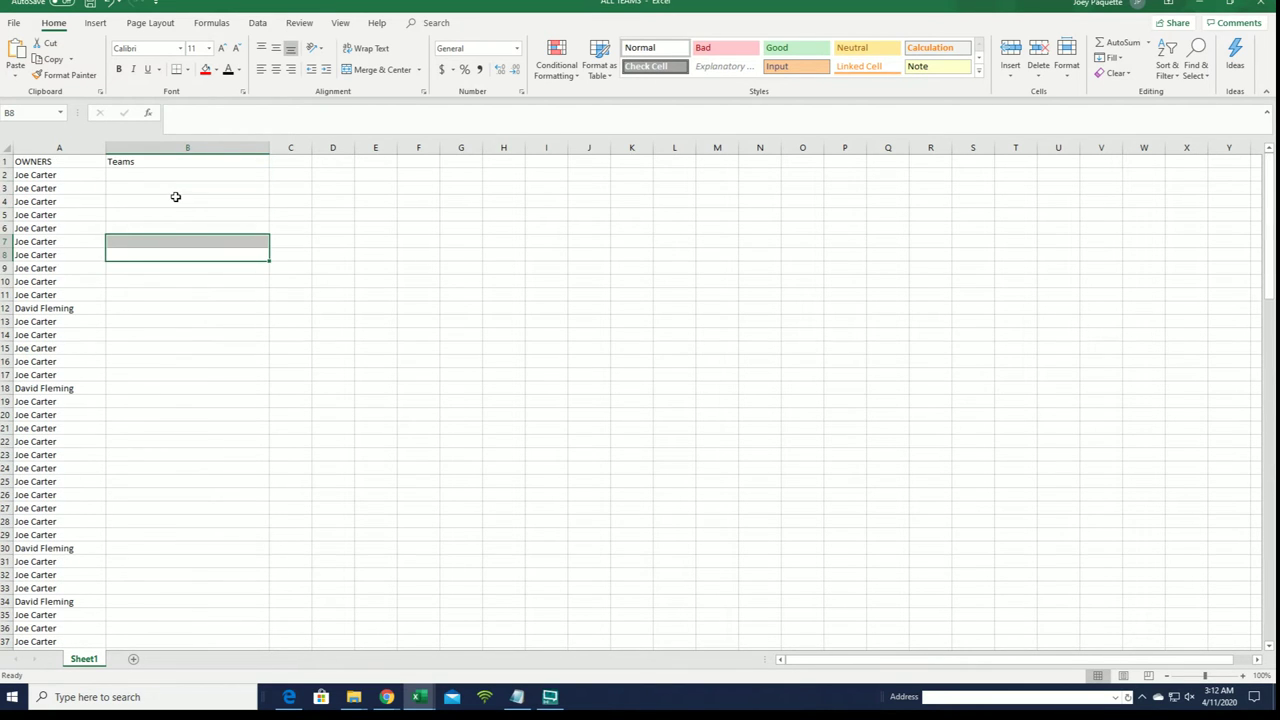
pyautogui.click(157, 178)
pyautogui.moveTo(106, 147); pyautogui.dragTo(95, 147)
pyautogui.click(142, 254)
pyautogui.click(142, 177)
# Return to the browser, open an empty List Randomizer form, and bring the Notepad list with the team names to the front
pyautogui.click(1199, 3)
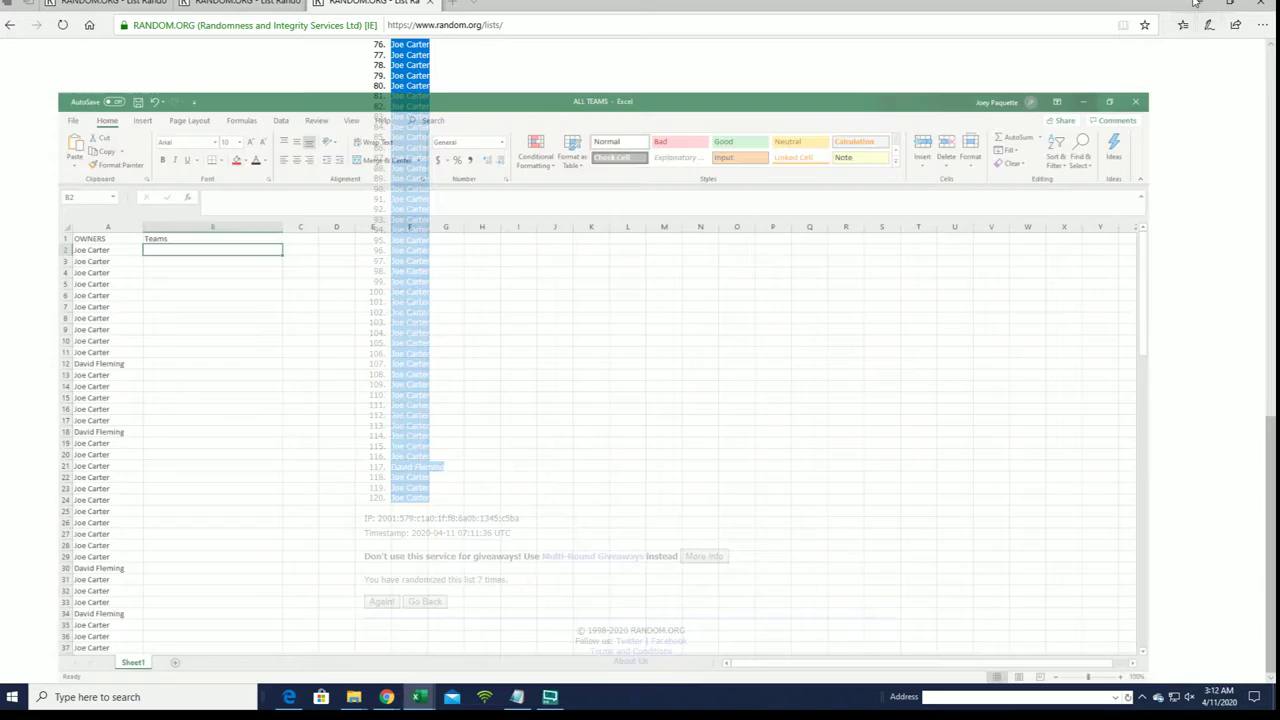
pyautogui.scroll(10, 520, 126)
pyautogui.moveTo(488, 72)
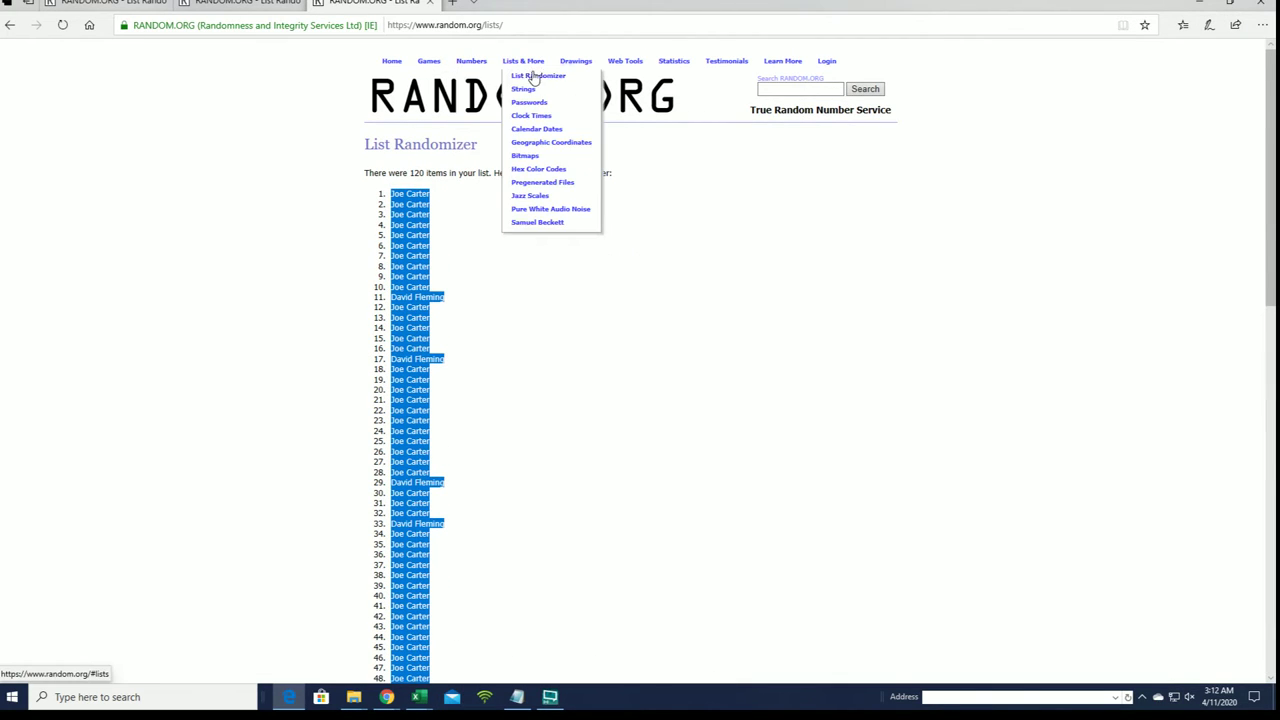
pyautogui.click(537, 75)
pyautogui.hotkey('alt', 'Tab')
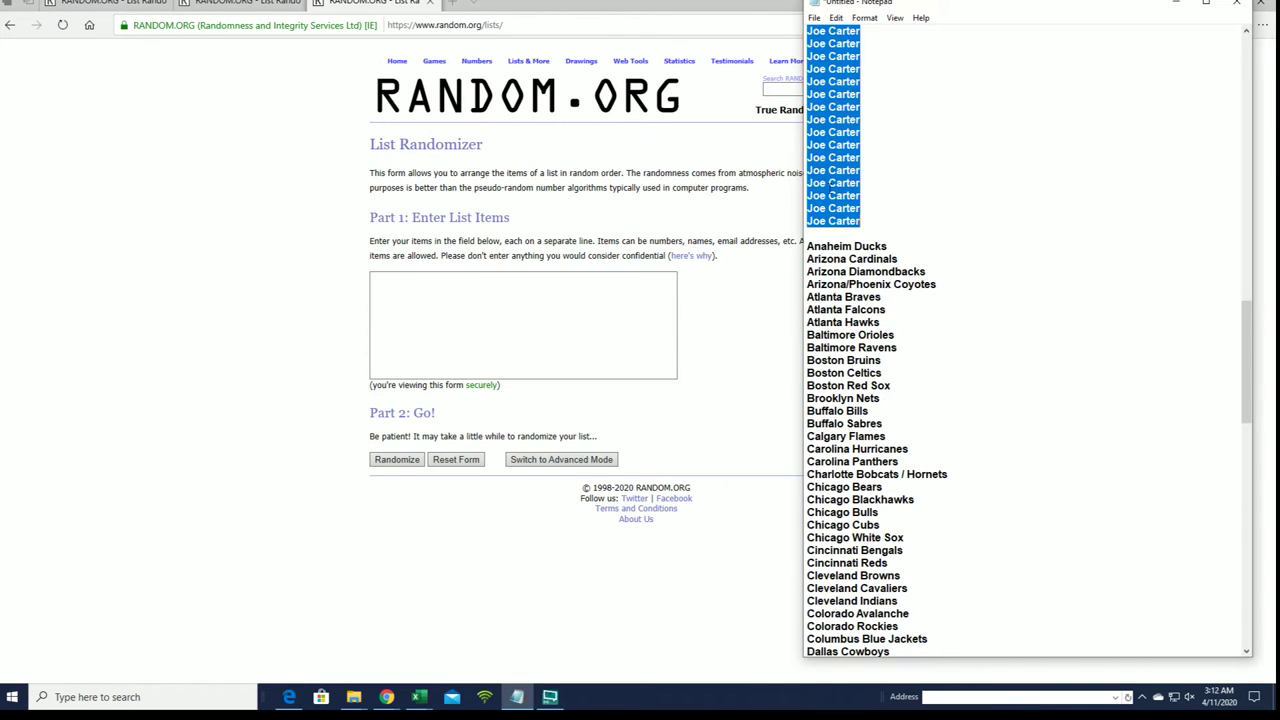
# Copy the full list of team names, Anaheim Ducks to Washington Redskins, from Notepad and paste it into the List Randomizer's item field
pyautogui.scroll(-3, 1066, 120)
pyautogui.scroll(2, 848, 215)
pyautogui.moveTo(807, 208); pyautogui.dragTo(830, 670)
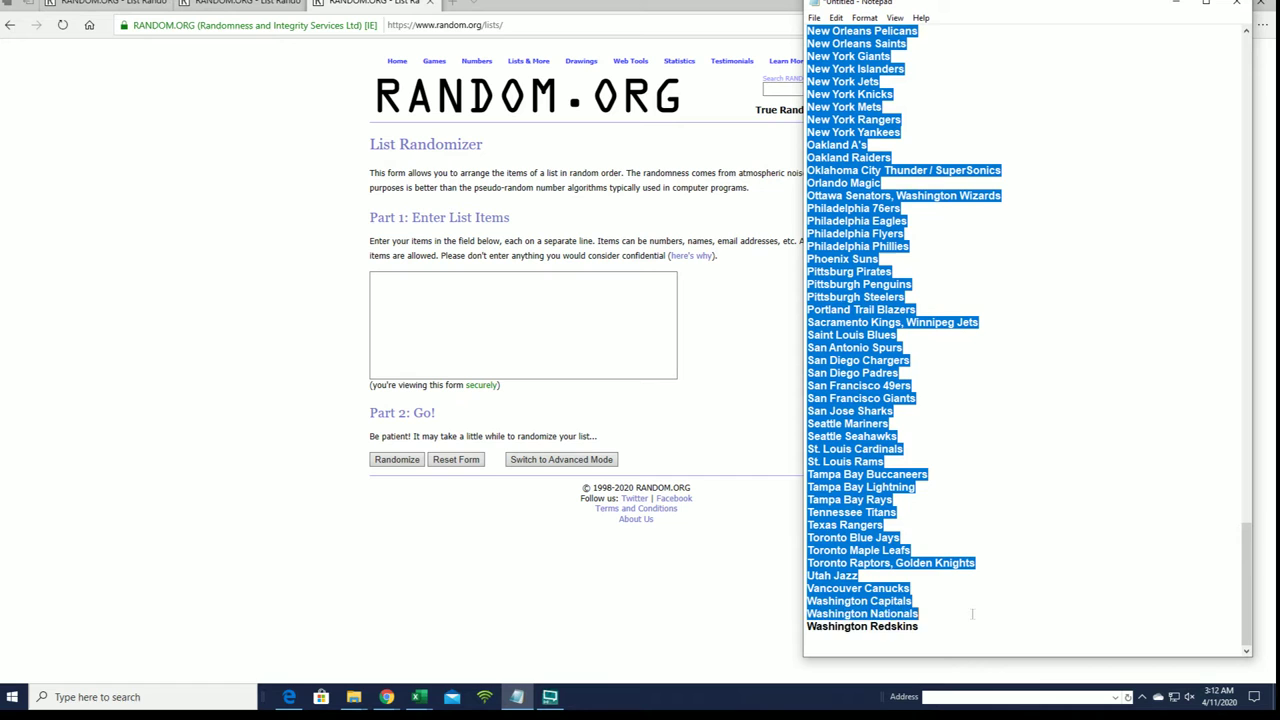
pyautogui.rightClick(940, 485)
pyautogui.click(957, 411)
pyautogui.click(531, 289)
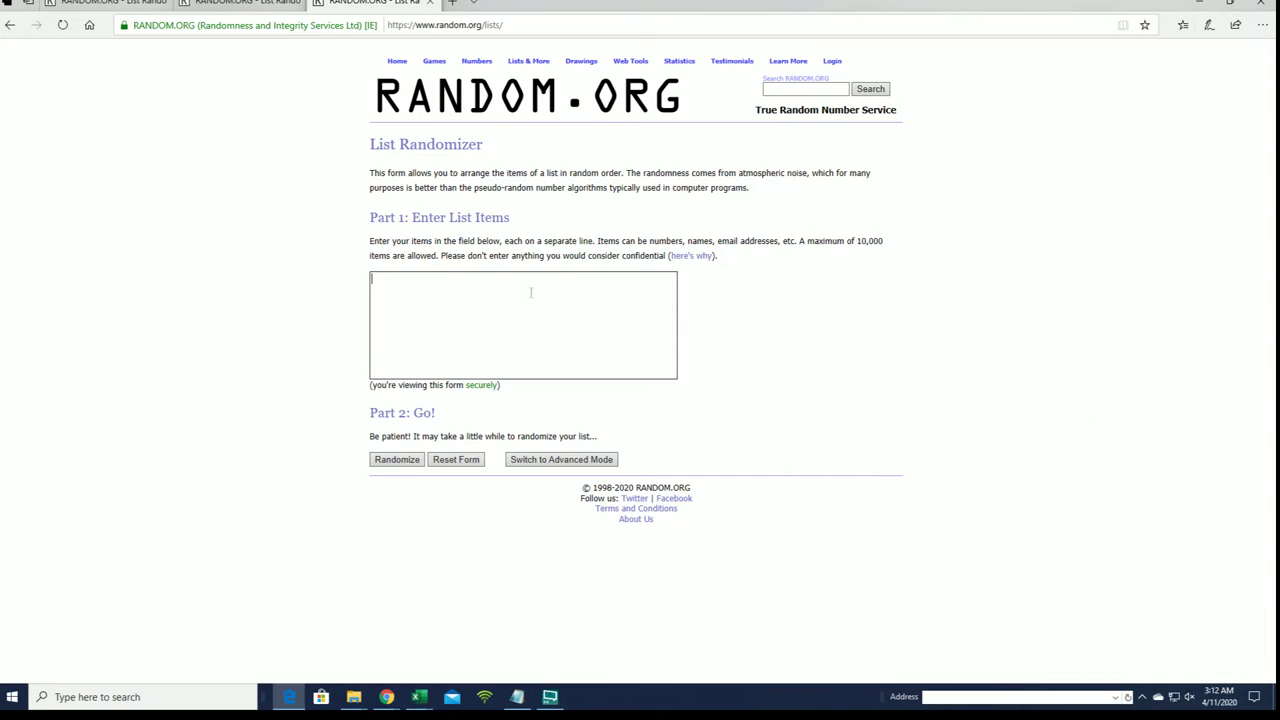
pyautogui.rightClick(531, 295)
pyautogui.click(549, 306)
# Randomize the list of team names seven times in a row
pyautogui.click(421, 458)
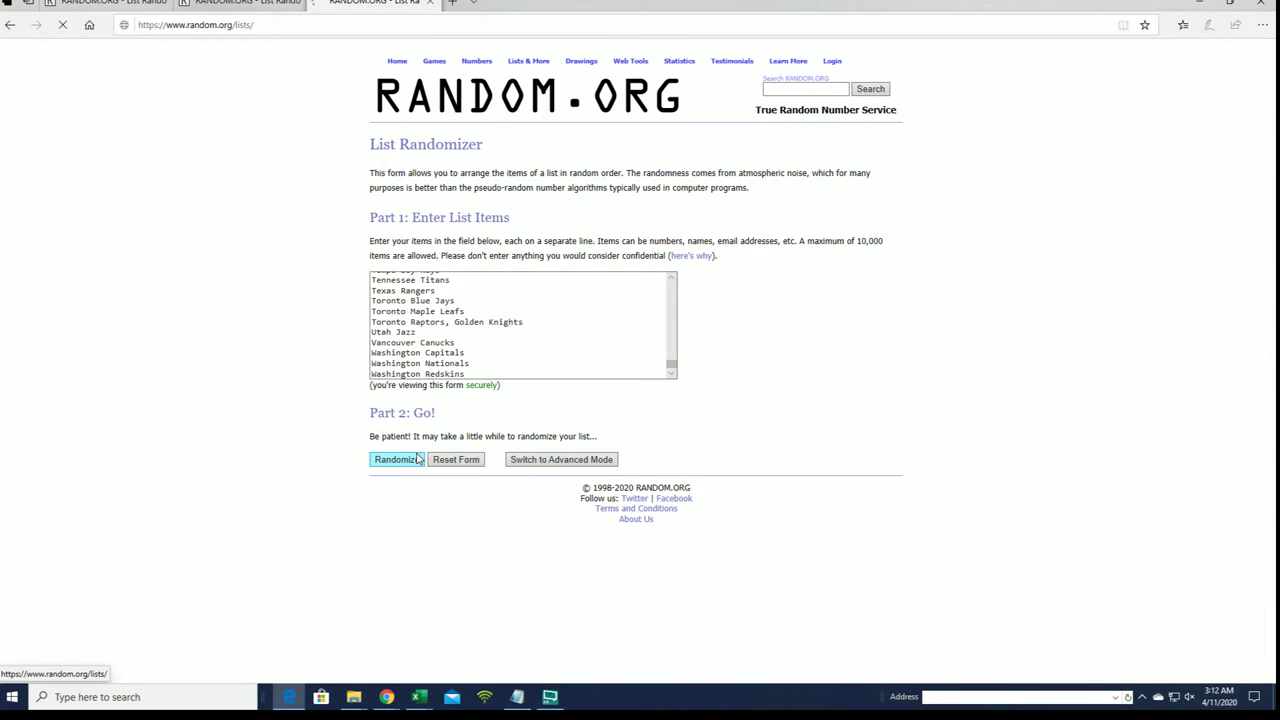
pyautogui.scroll(-10, 343, 632)
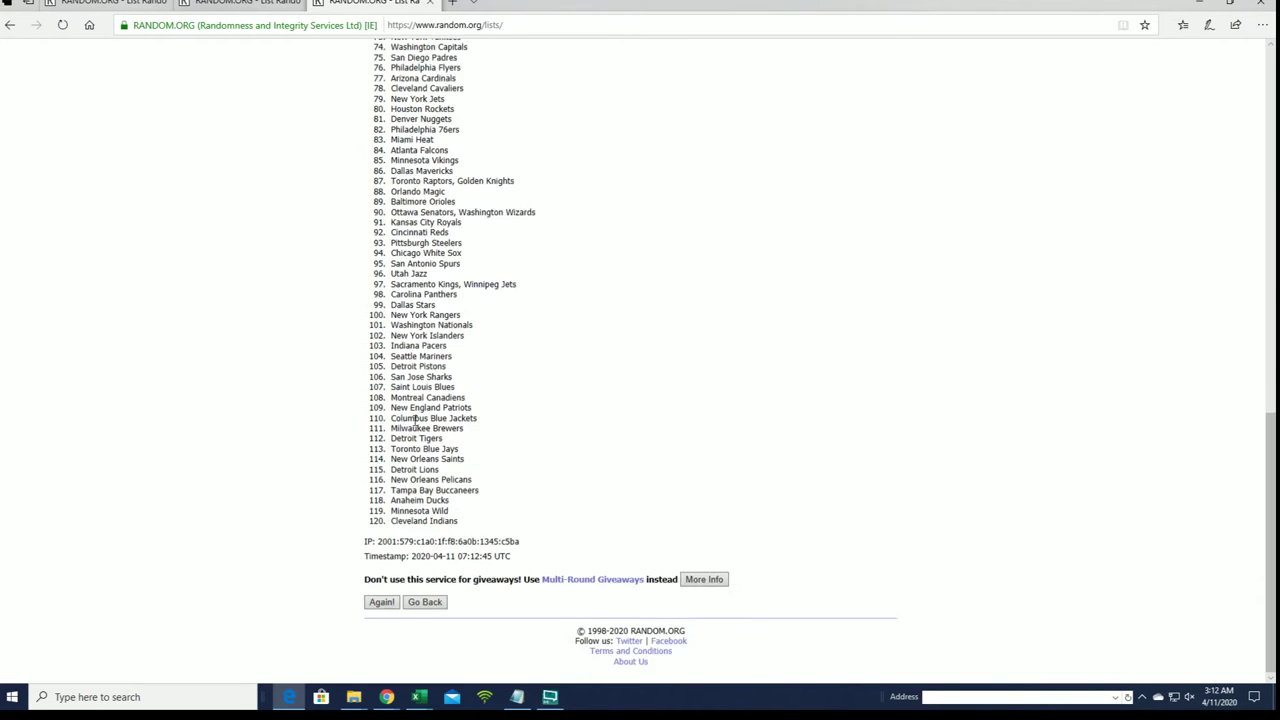
pyautogui.click(377, 604)
pyautogui.scroll(-10, 386, 530)
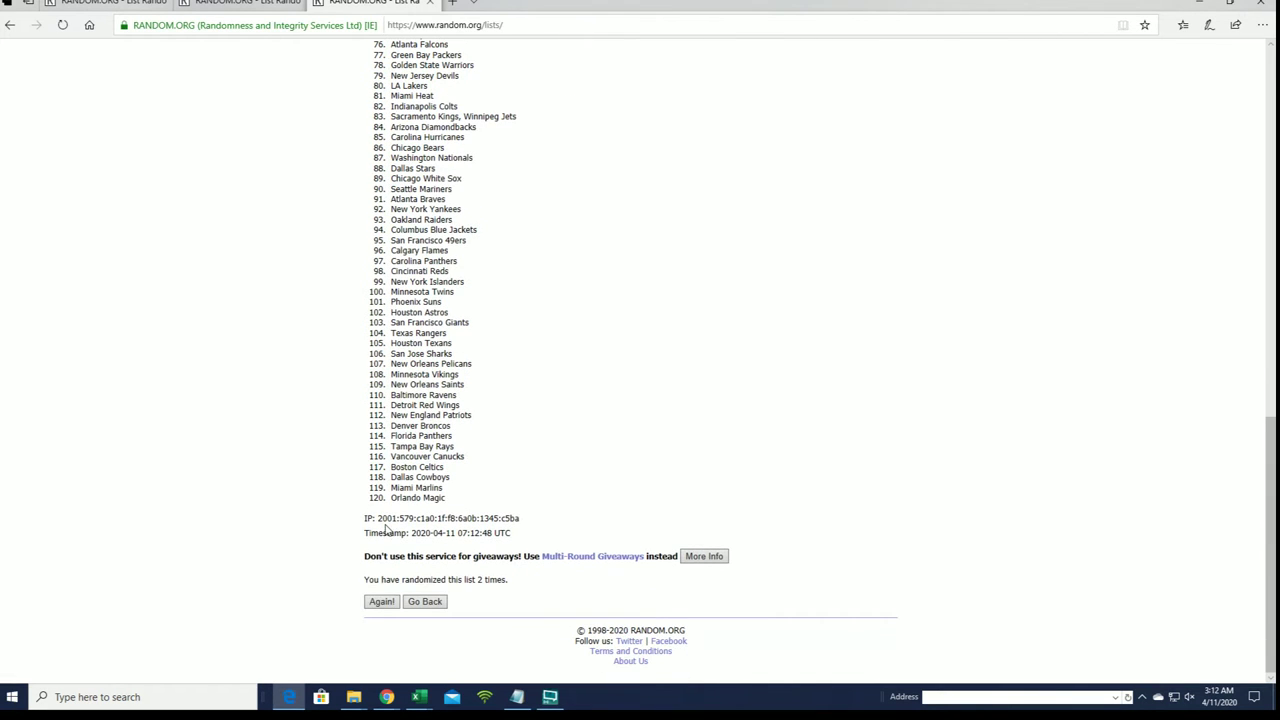
pyautogui.click(380, 604)
pyautogui.scroll(-10, 381, 603)
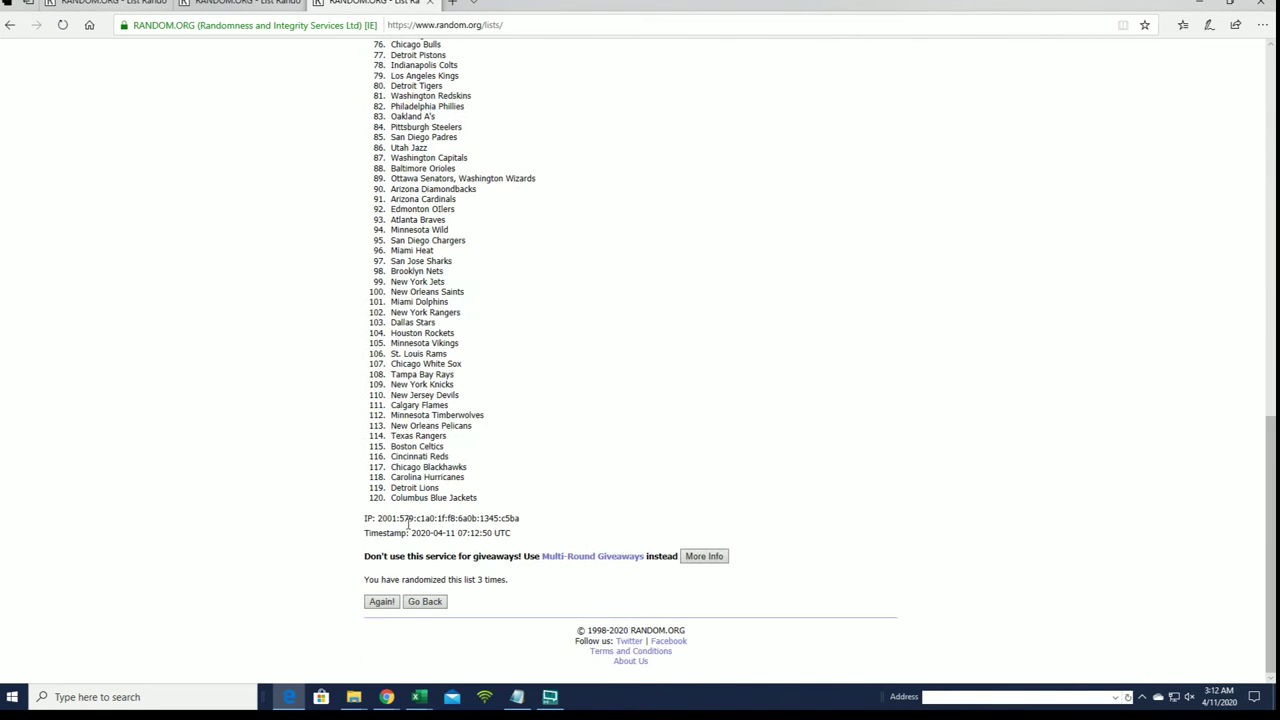
pyautogui.click(380, 602)
pyautogui.scroll(-10, 380, 605)
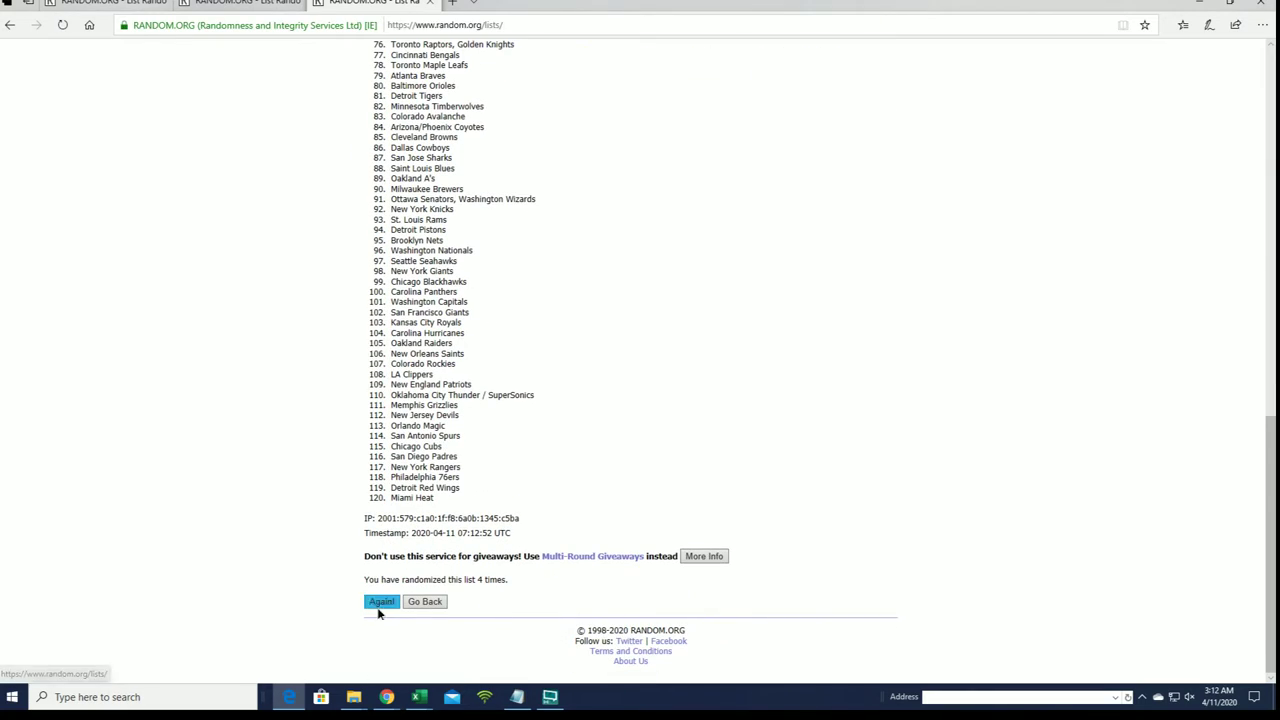
pyautogui.click(380, 601)
pyautogui.scroll(-10, 370, 604)
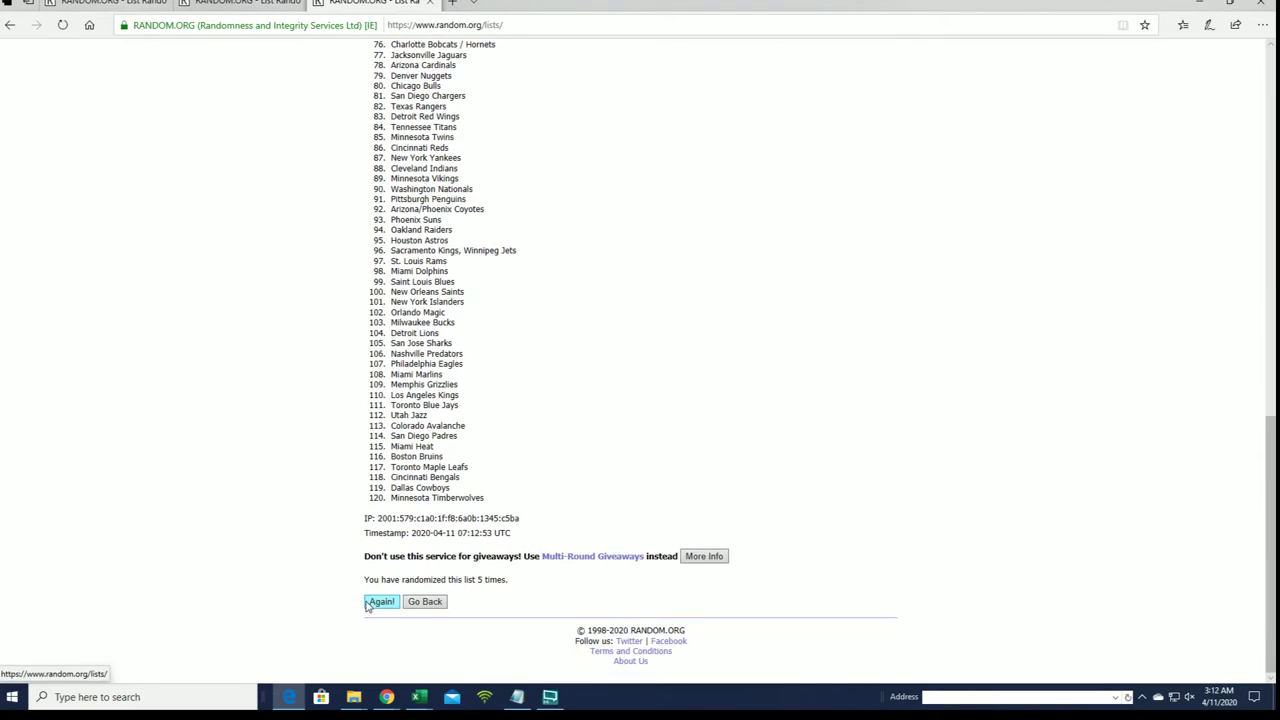
pyautogui.click(367, 603)
pyautogui.scroll(-10, 370, 578)
pyautogui.click(377, 603)
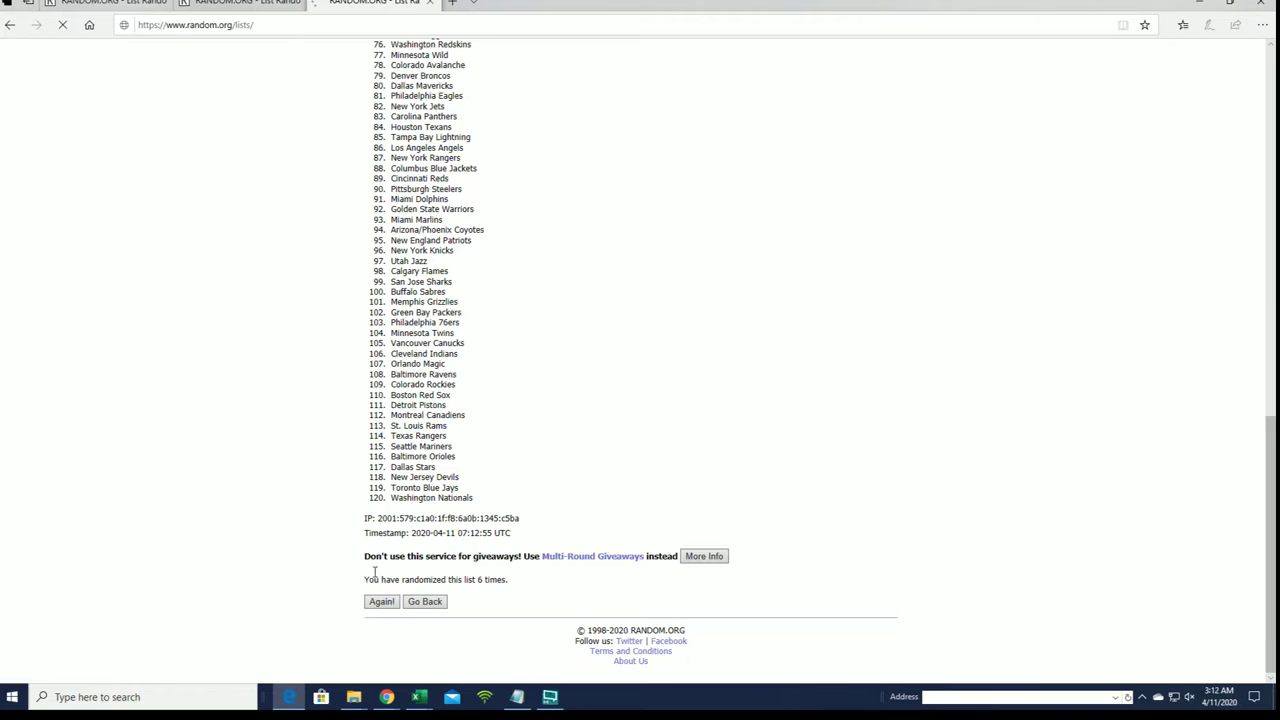
# Copy all 120 team names from the randomized results
pyautogui.moveTo(393, 190); pyautogui.dragTo(463, 491)
pyautogui.scroll(-15, 483, 306)
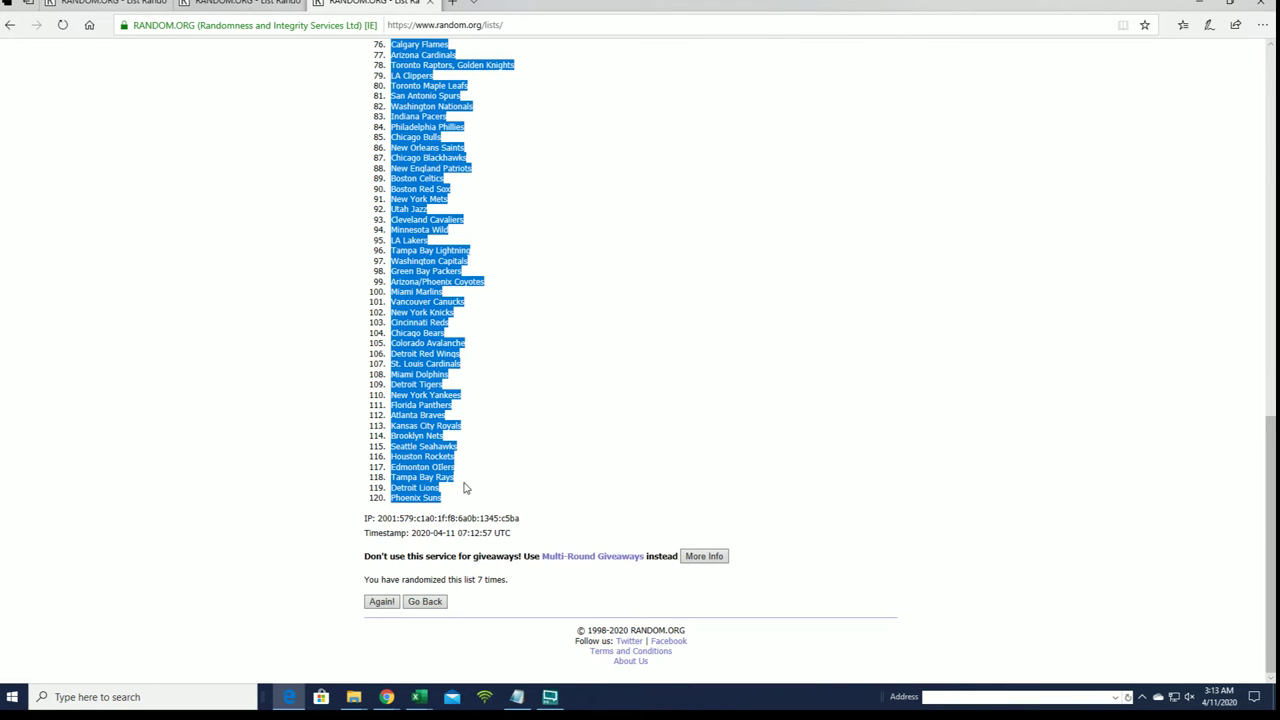
pyautogui.rightClick(442, 394)
pyautogui.click(452, 404)
# Switch to the Excel sheet and paste the team names as Text starting at cell B2
pyautogui.hotkey('alt', 'Tab')
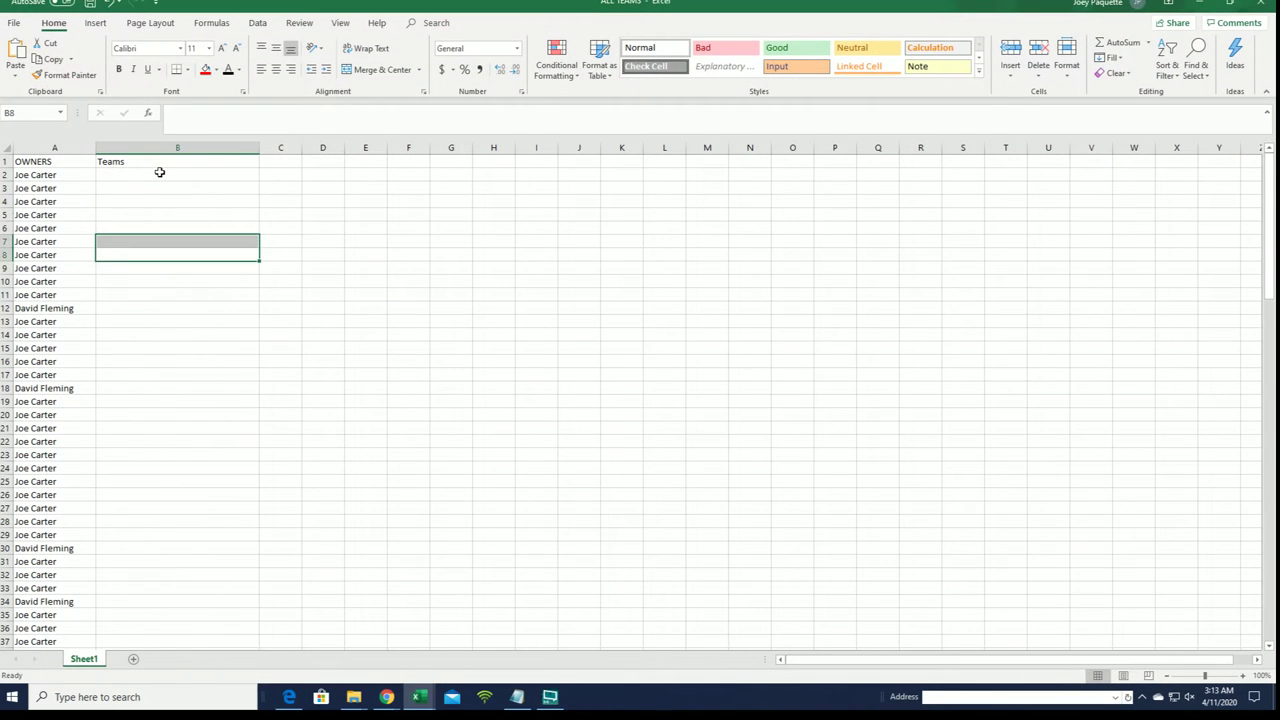
pyautogui.click(131, 172)
pyautogui.rightClick(133, 174)
pyautogui.click(215, 248)
pyautogui.click(93, 180)
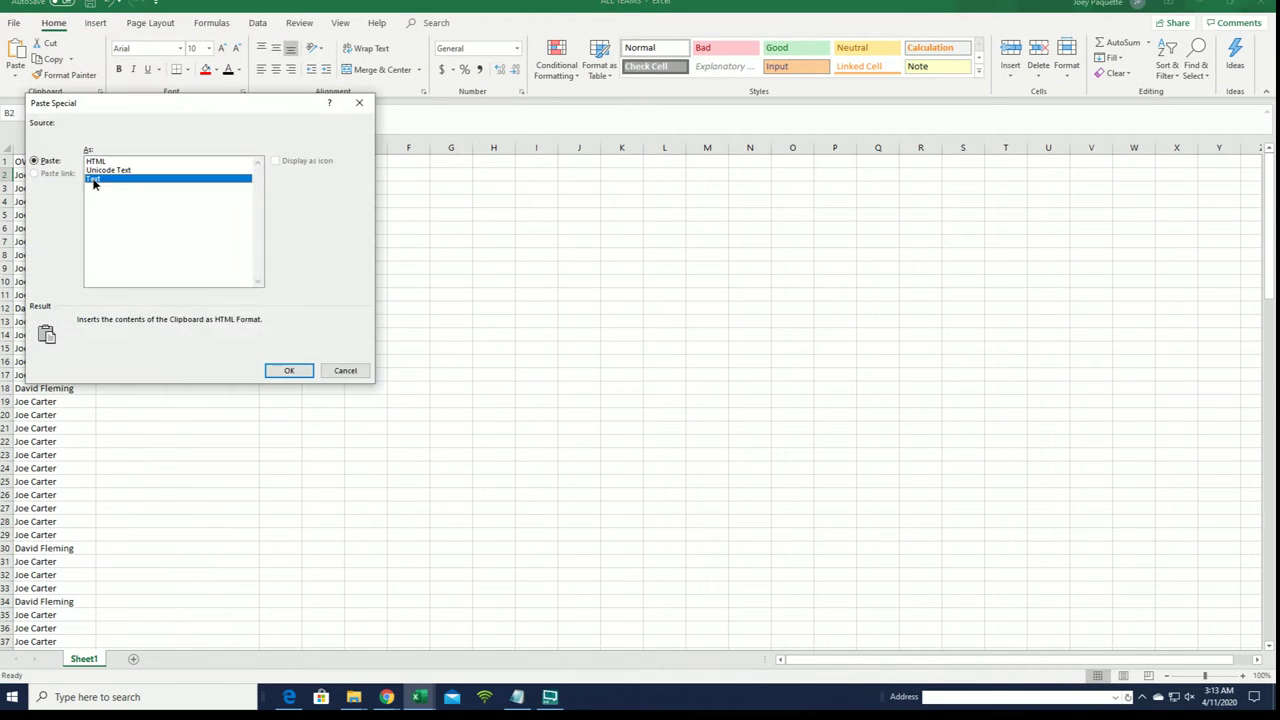
pyautogui.click(286, 370)
pyautogui.click(342, 310)
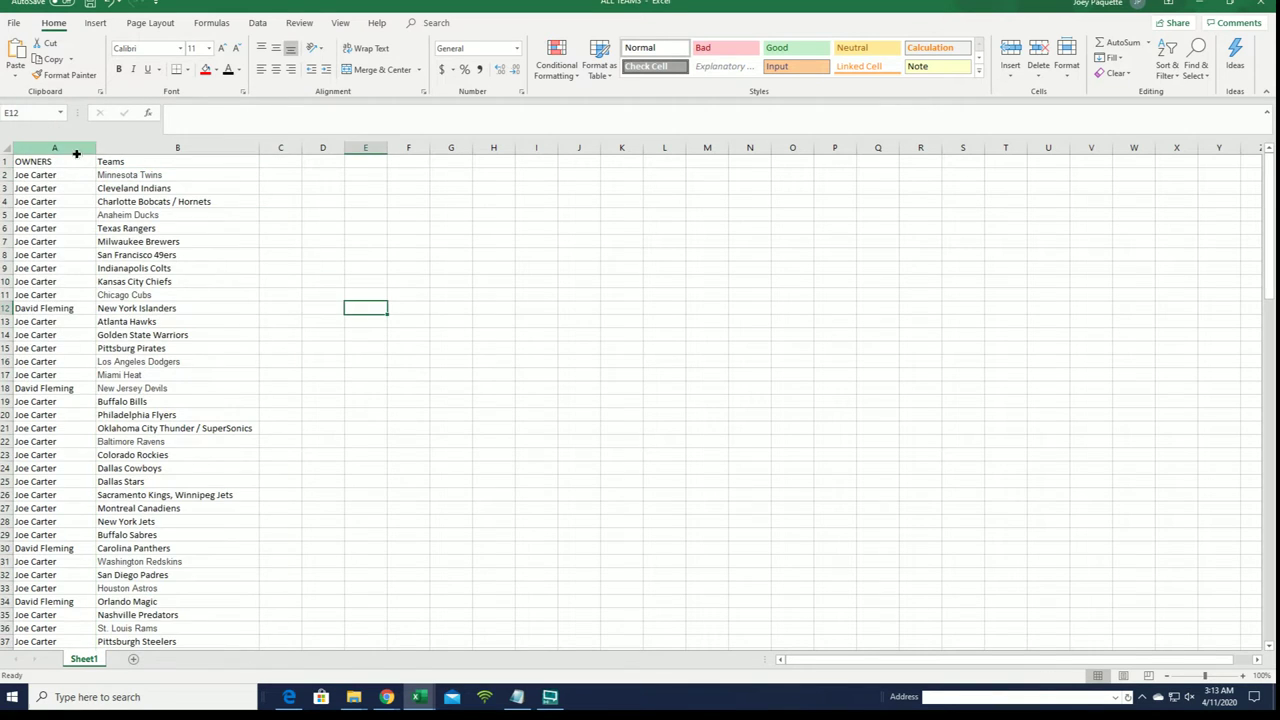
# Apply All Borders to columns A and B
pyautogui.moveTo(80, 148); pyautogui.dragTo(177, 148)
pyautogui.click(187, 69)
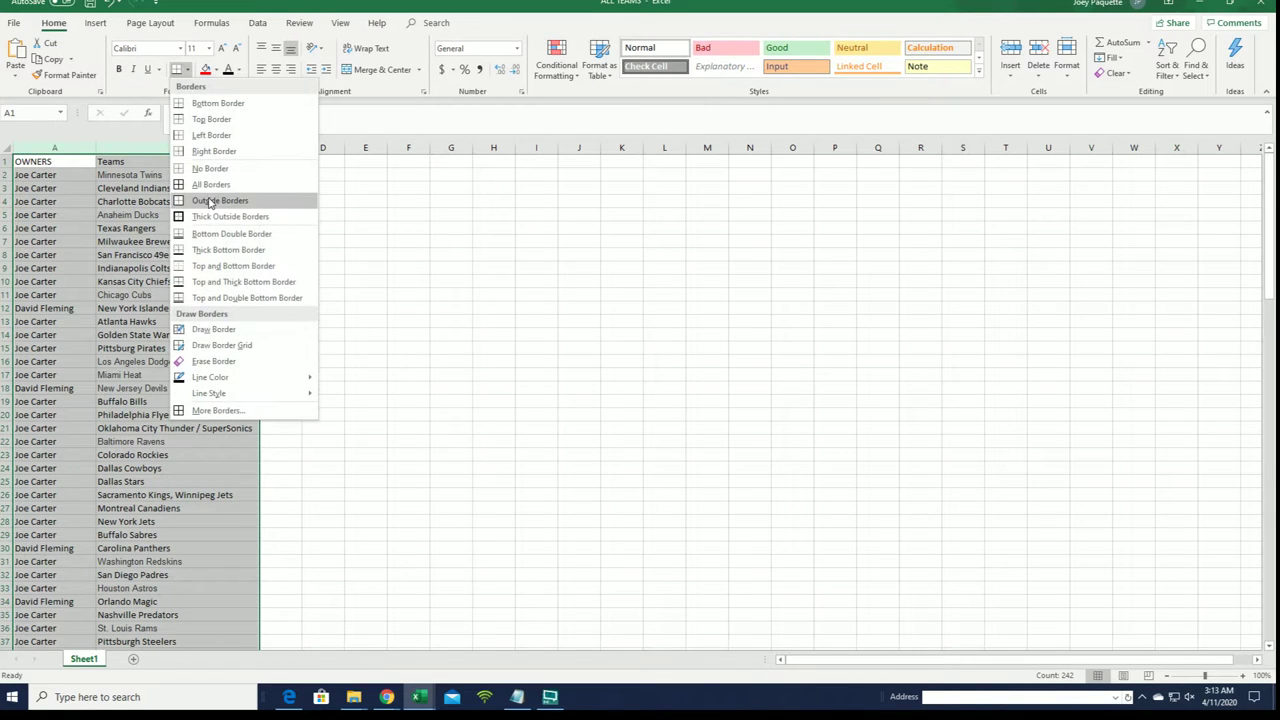
pyautogui.click(210, 183)
pyautogui.click(80, 178)
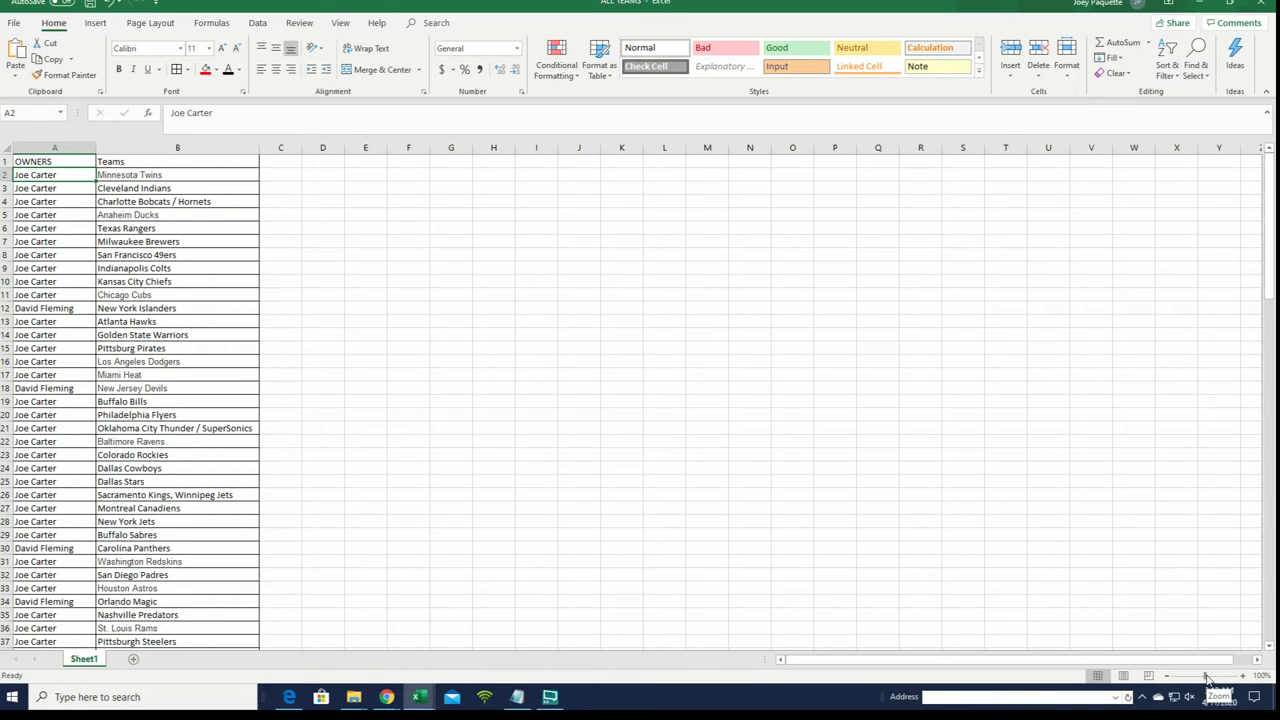
# Enlarge the sheet view to 346% and review the owner and team pairings down the list, including row 12
pyautogui.moveTo(1206, 676); pyautogui.dragTo(1232, 676)
pyautogui.scroll(1, 1155, 391)
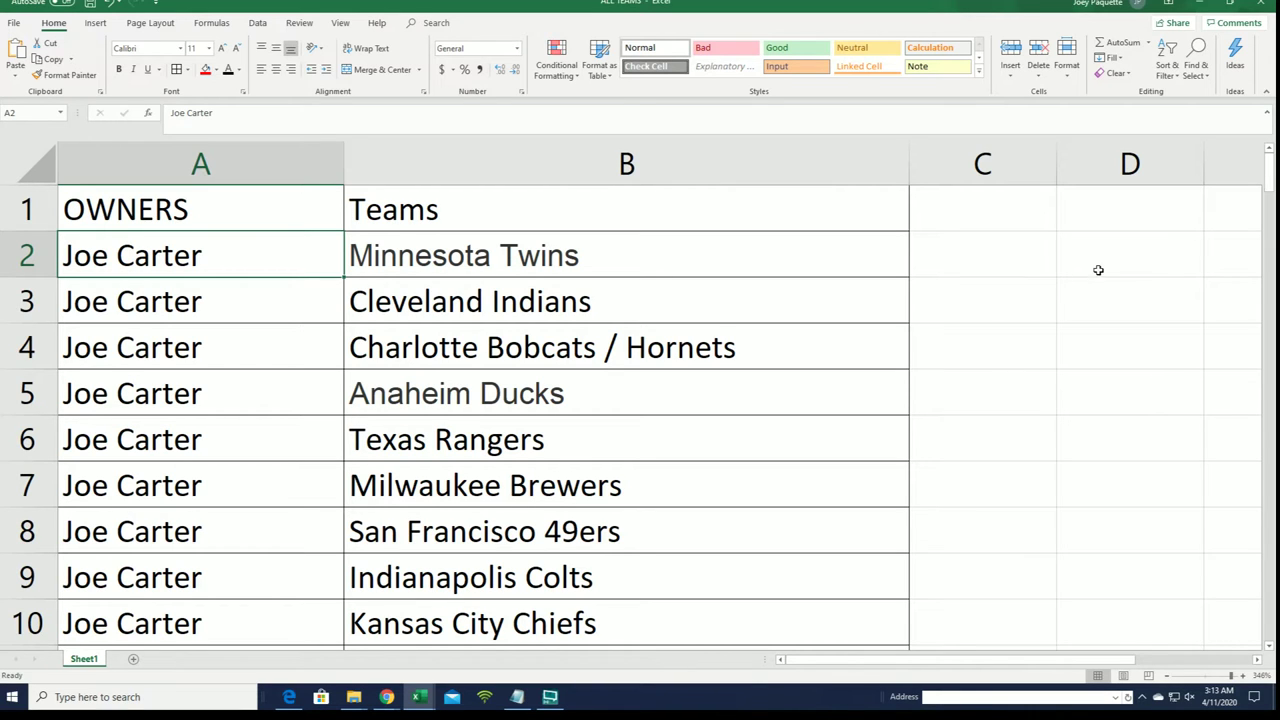
pyautogui.moveTo(1270, 178); pyautogui.dragTo(1270, 186)
pyautogui.moveTo(311, 574); pyautogui.dragTo(384, 571)
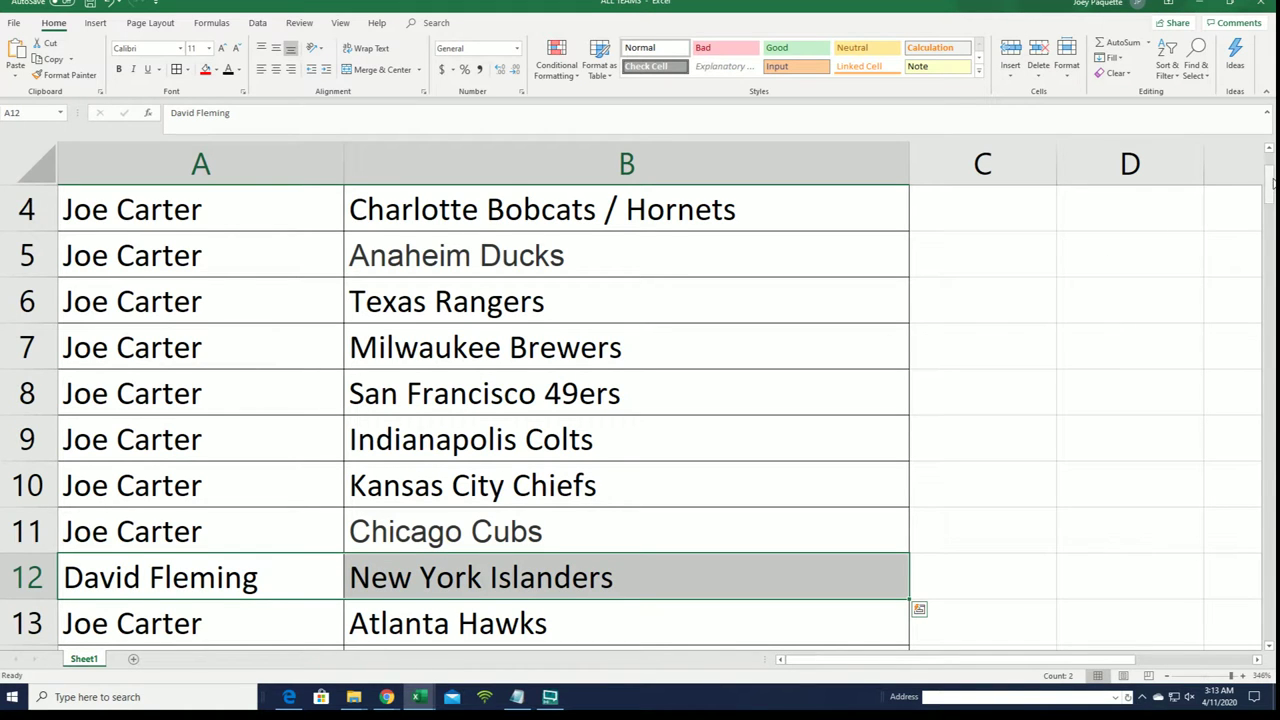
pyautogui.moveTo(1272, 181); pyautogui.dragTo(1272, 230)
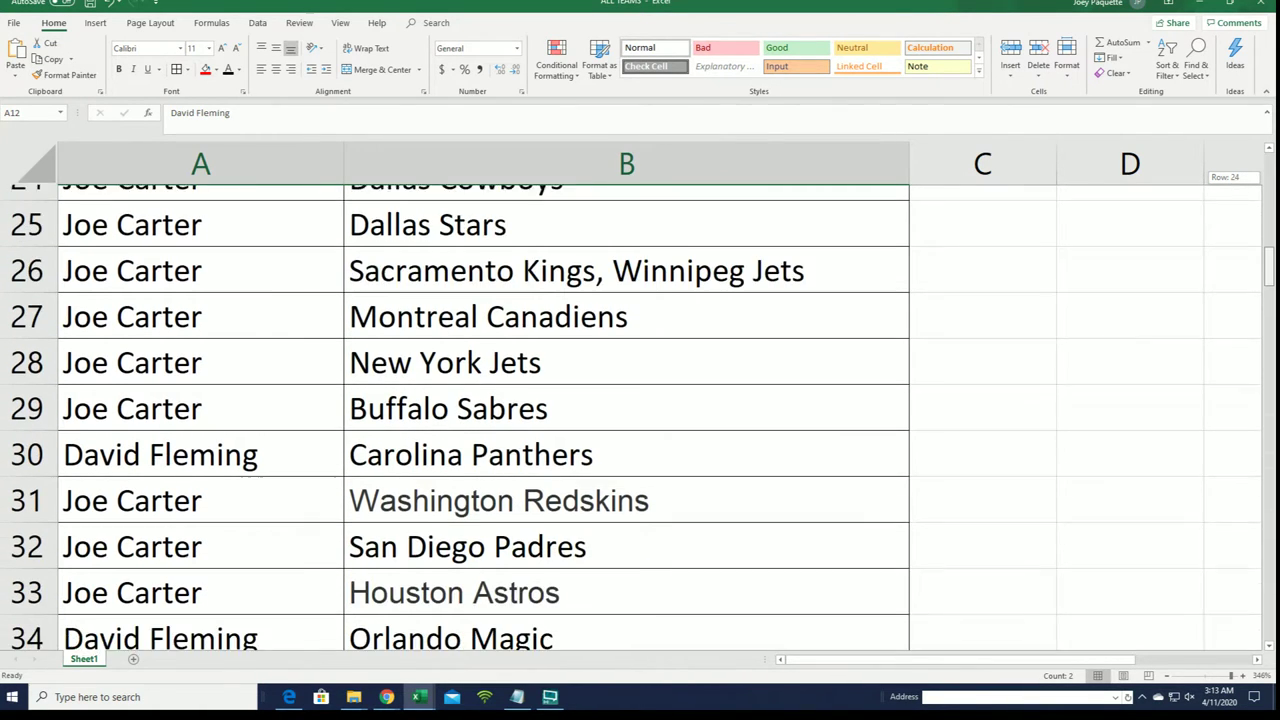
pyautogui.moveTo(1268, 268); pyautogui.dragTo(1268, 271)
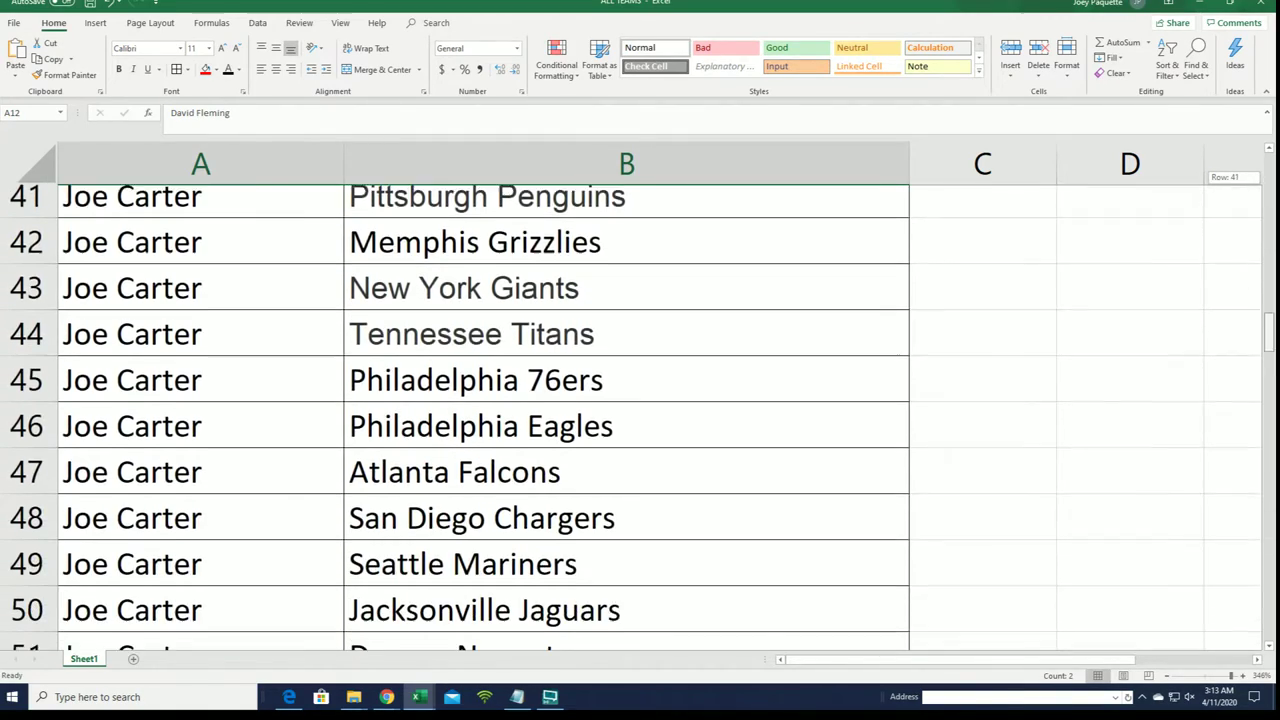
pyautogui.moveTo(1268, 360); pyautogui.dragTo(1268, 378)
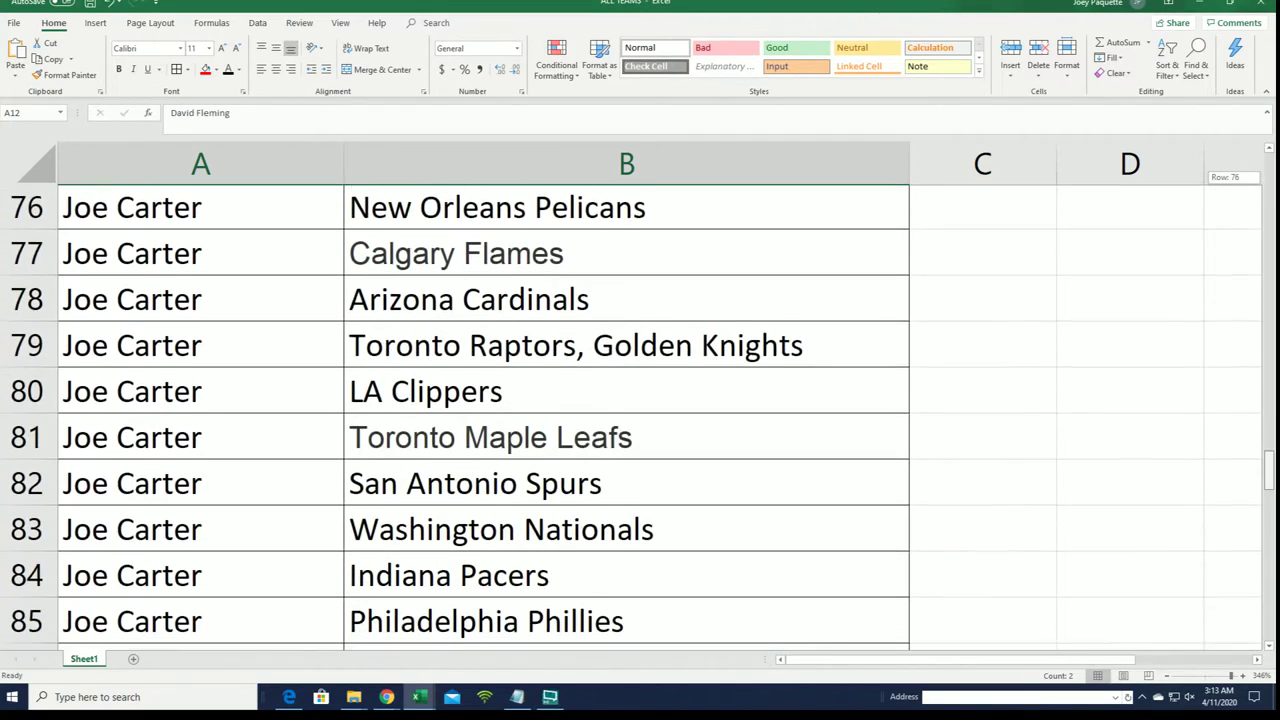
pyautogui.moveTo(1268, 490); pyautogui.dragTo(1268, 499)
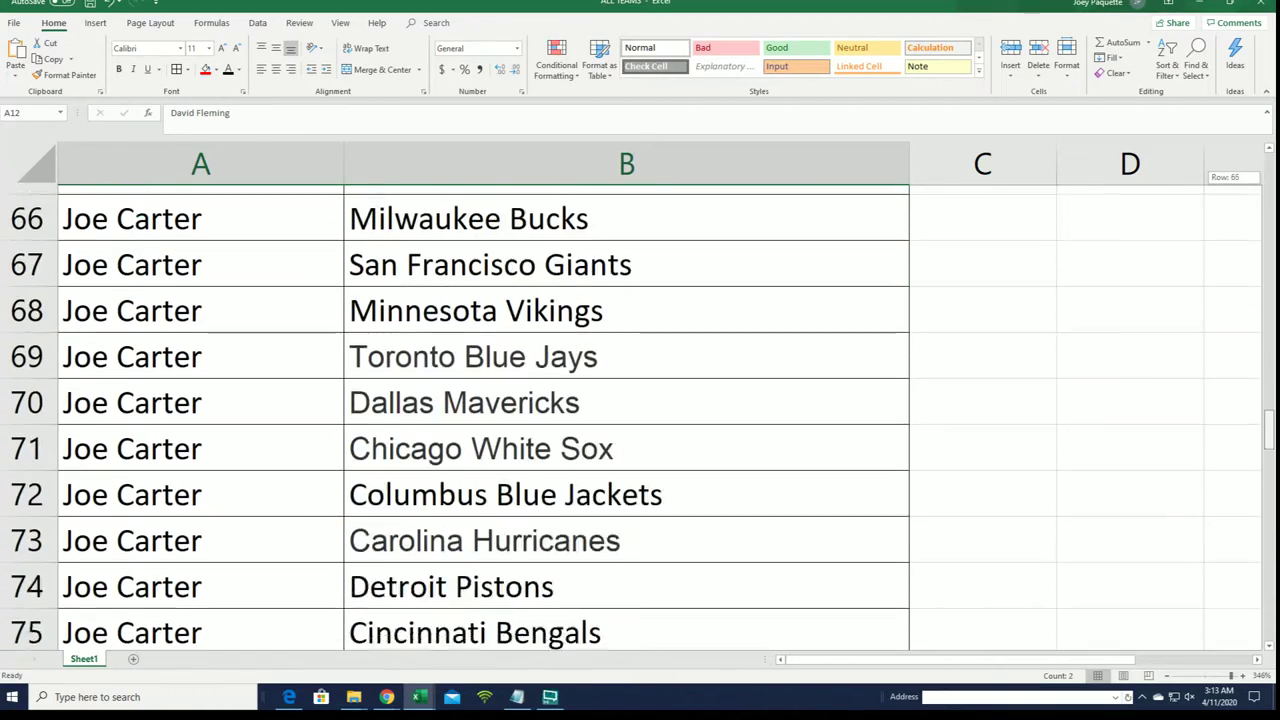
pyautogui.moveTo(1268, 375); pyautogui.dragTo(1268, 168)
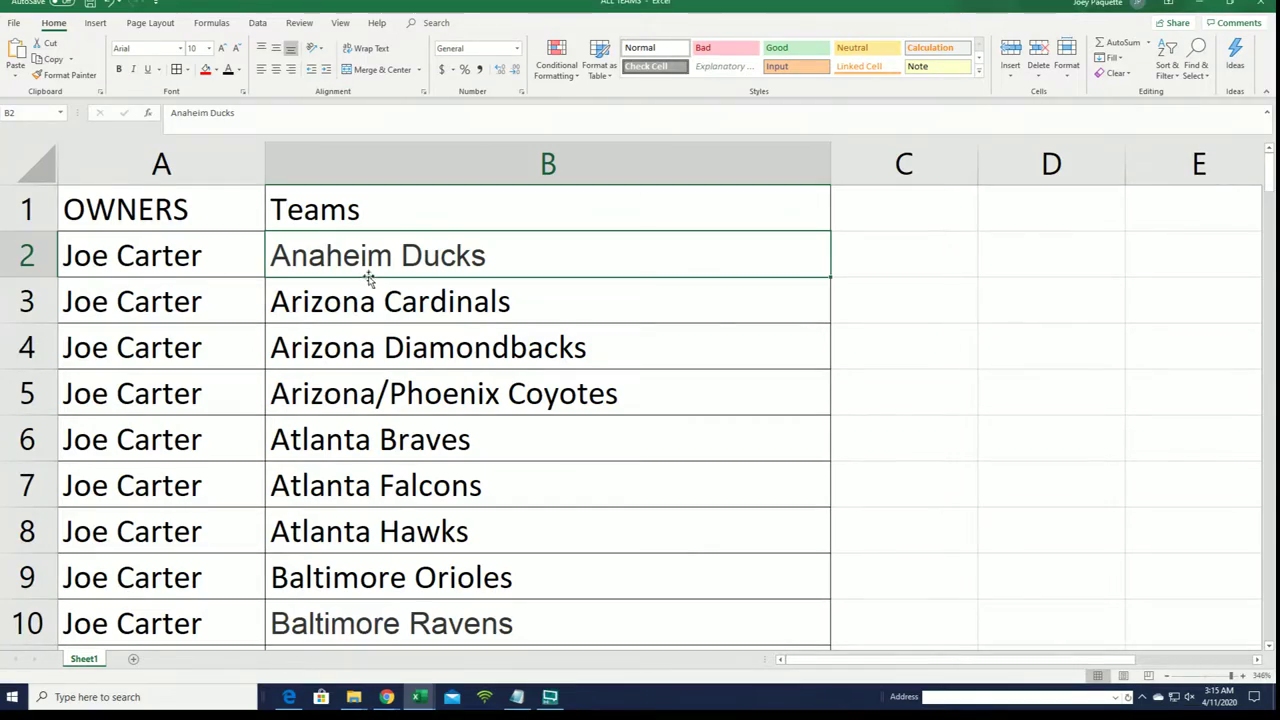
# Examine the owners paired with the alphabetically sorted teams, especially the New Orleans and New York teams around rows 74 to 76
pyautogui.scroll(-13, 365, 268)
pyautogui.scroll(-20, 366, 268)
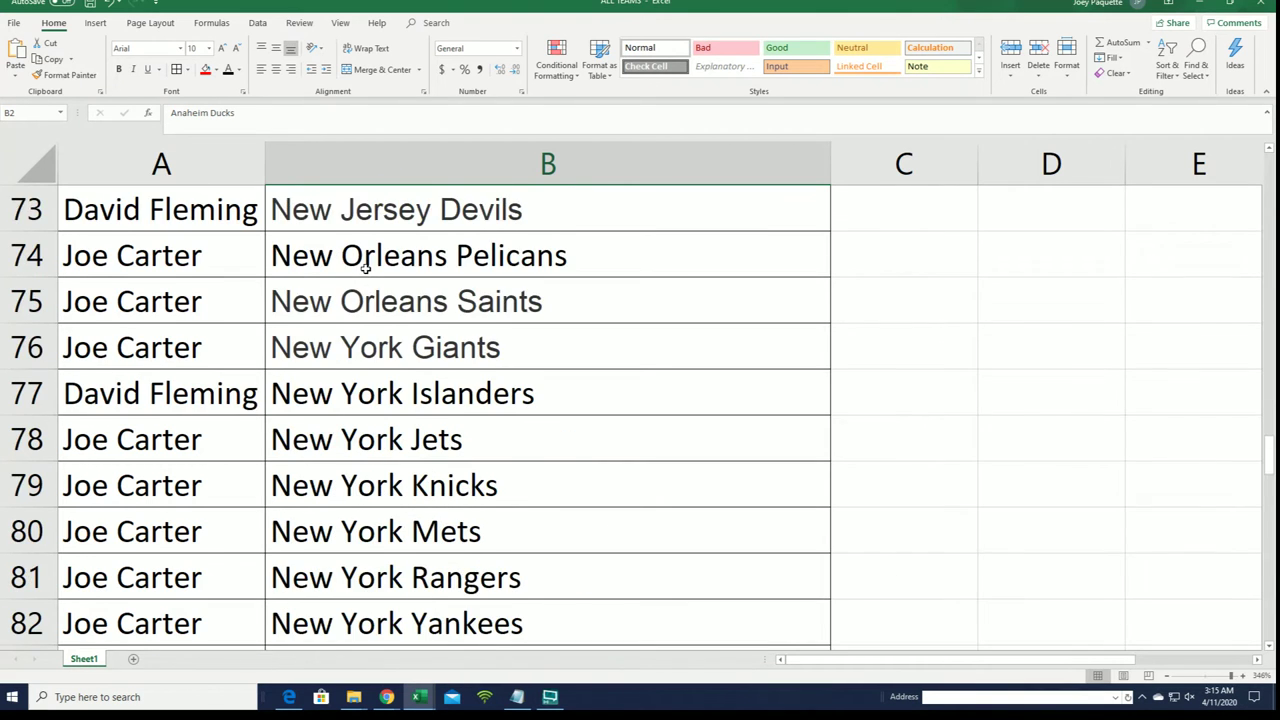
pyautogui.scroll(-5, 364, 264)
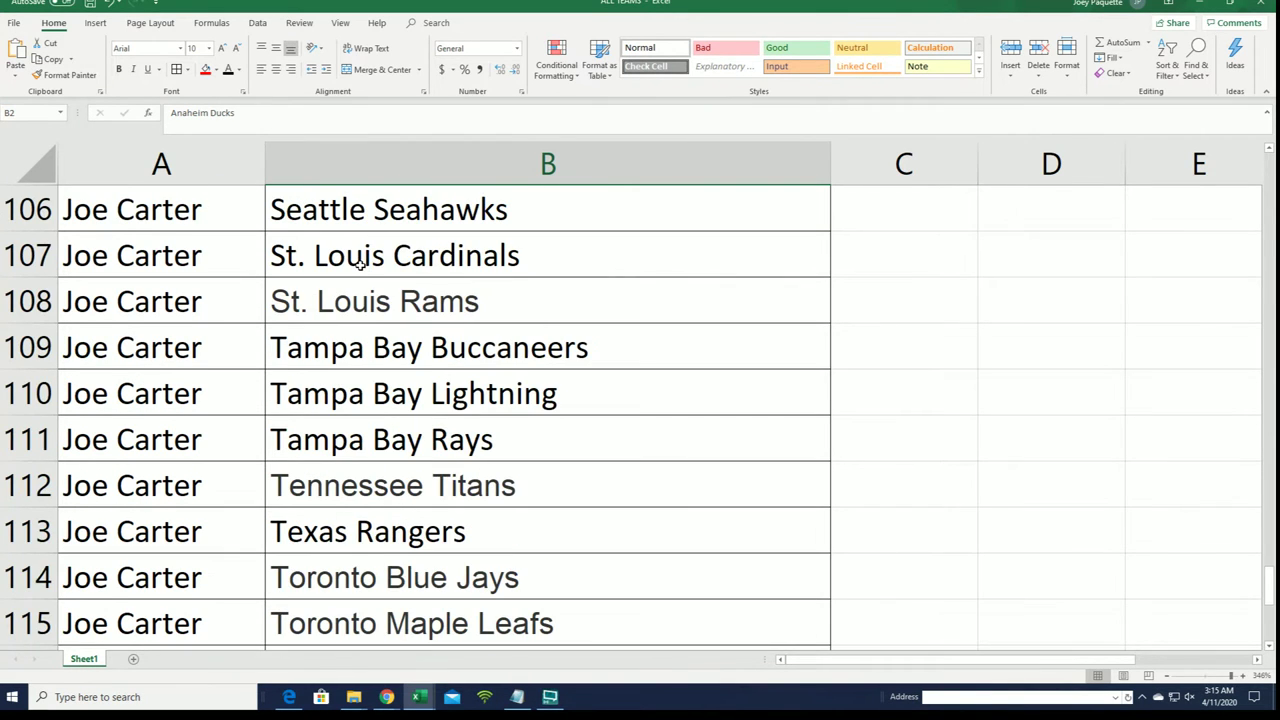
pyautogui.scroll(14, 360, 262)
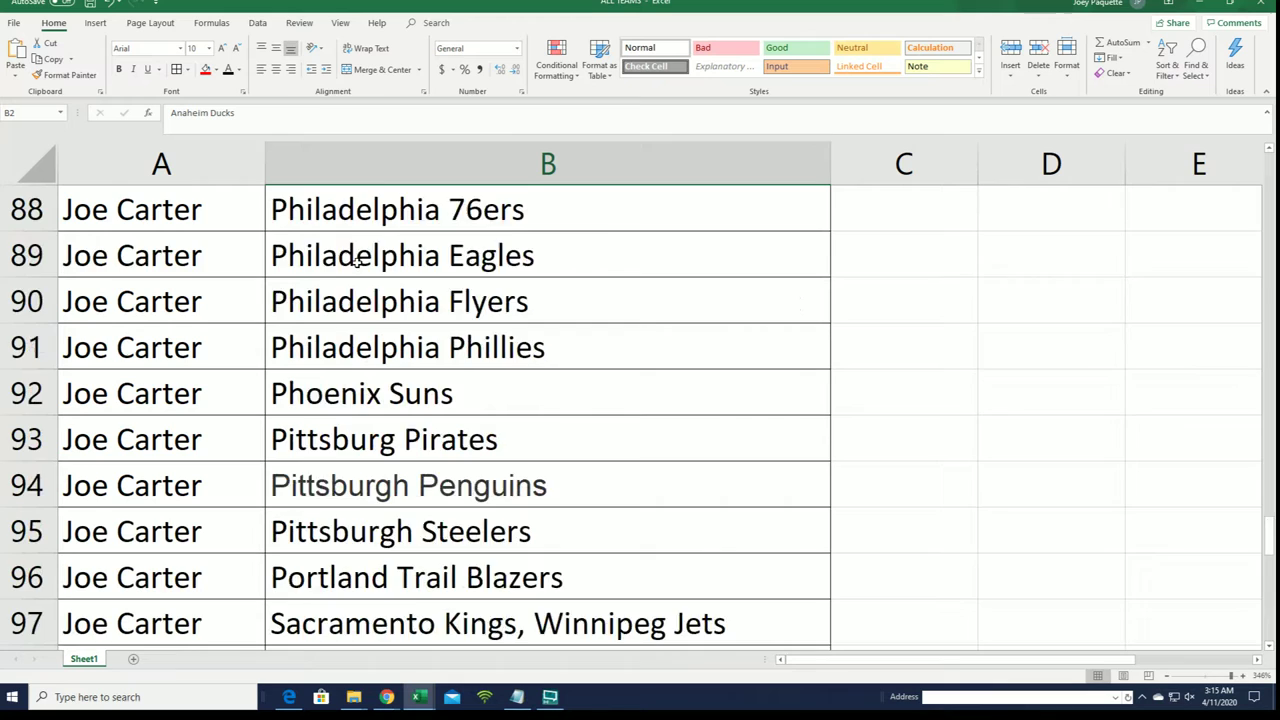
pyautogui.moveTo(262, 336); pyautogui.dragTo(323, 345)
pyautogui.click(1058, 269)
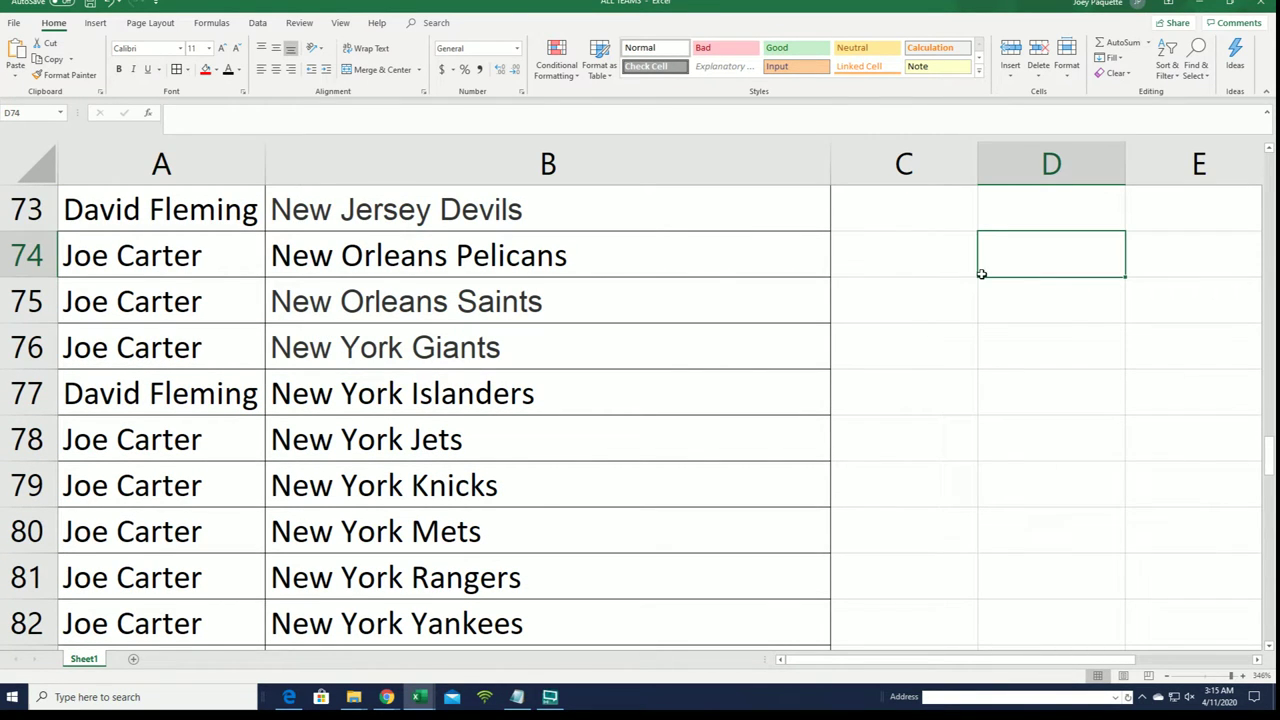
pyautogui.moveTo(261, 345); pyautogui.dragTo(288, 347)
pyautogui.click(745, 321)
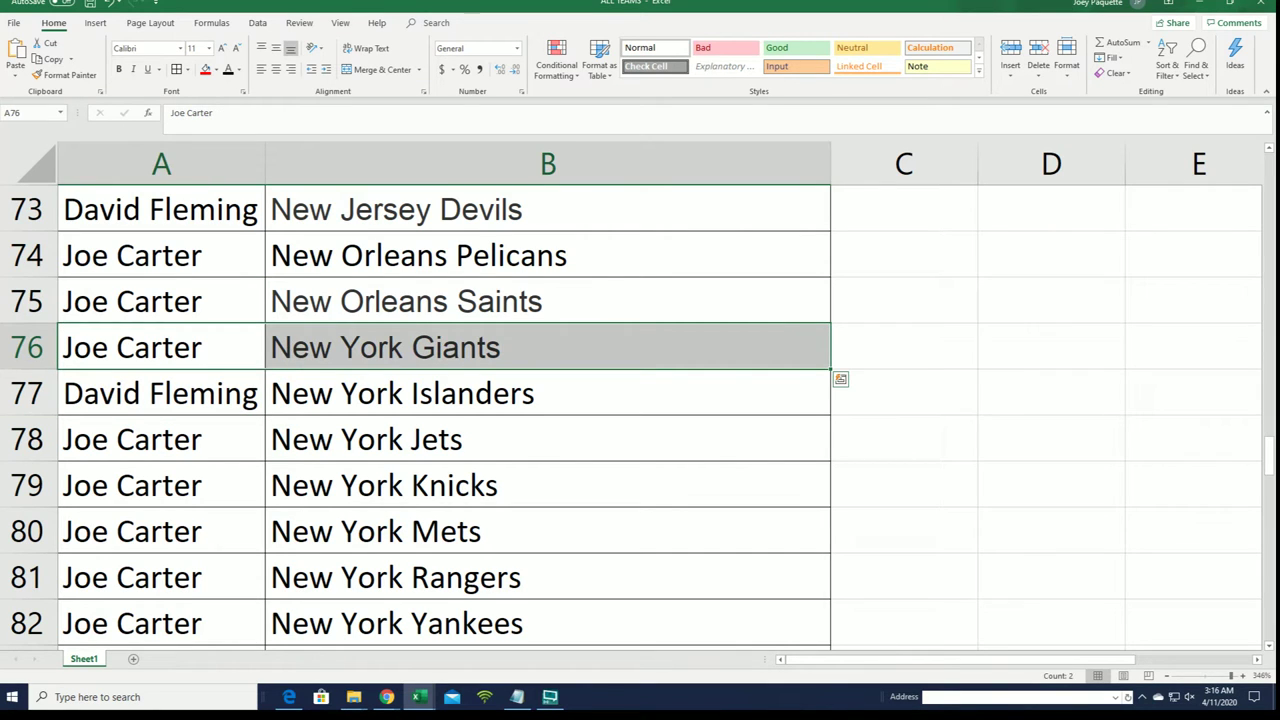
pyautogui.click(538, 300)
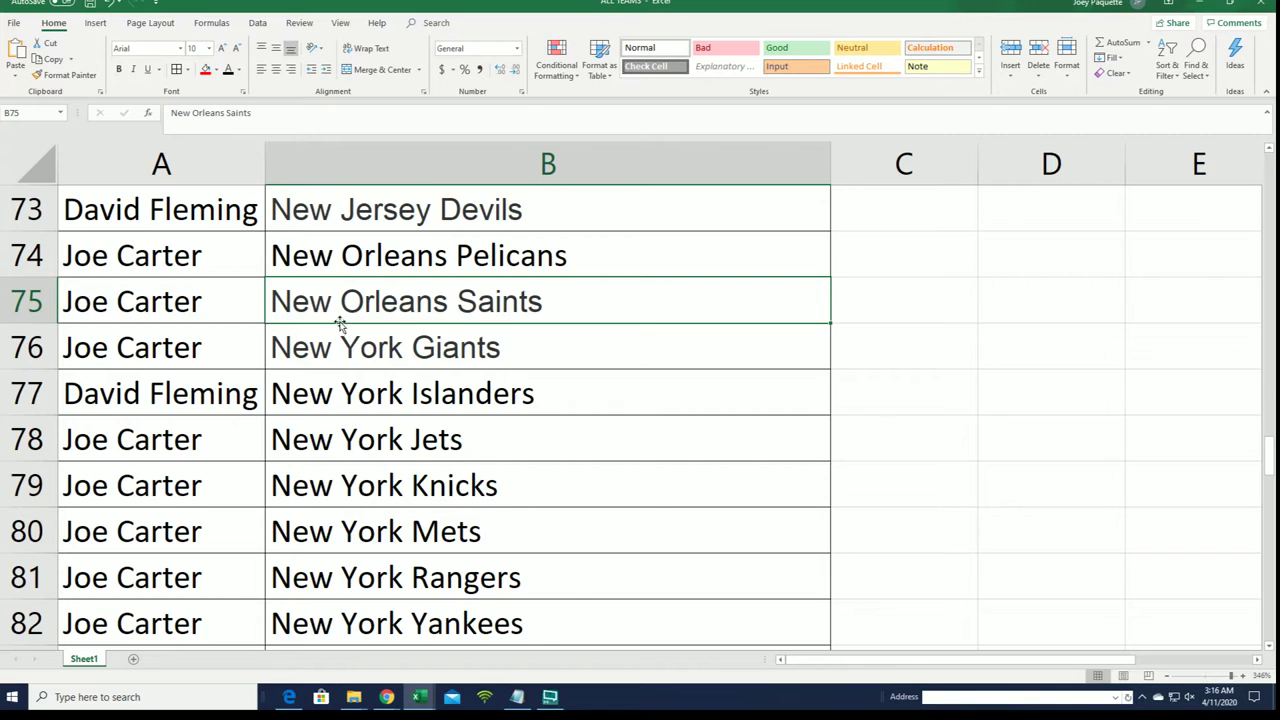
pyautogui.scroll(20, 340, 323)
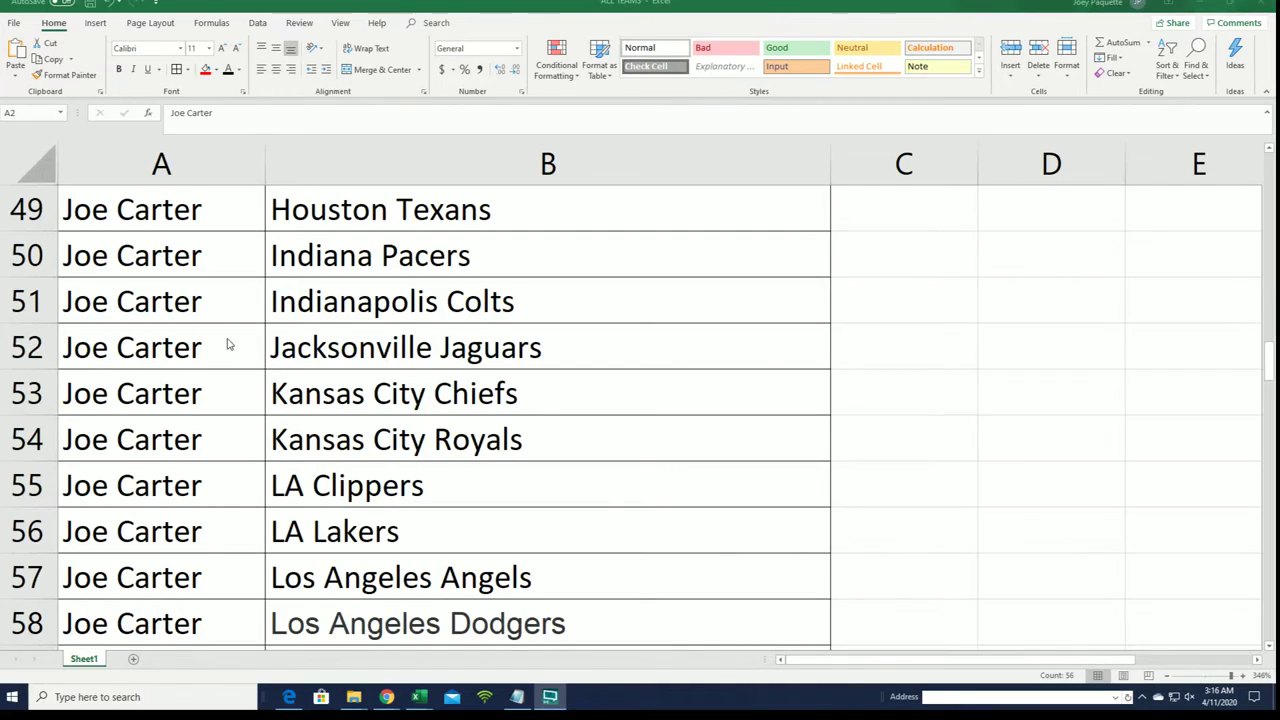
# Copy all owner names in cells A2 to A121
pyautogui.scroll(-20, 230, 342)
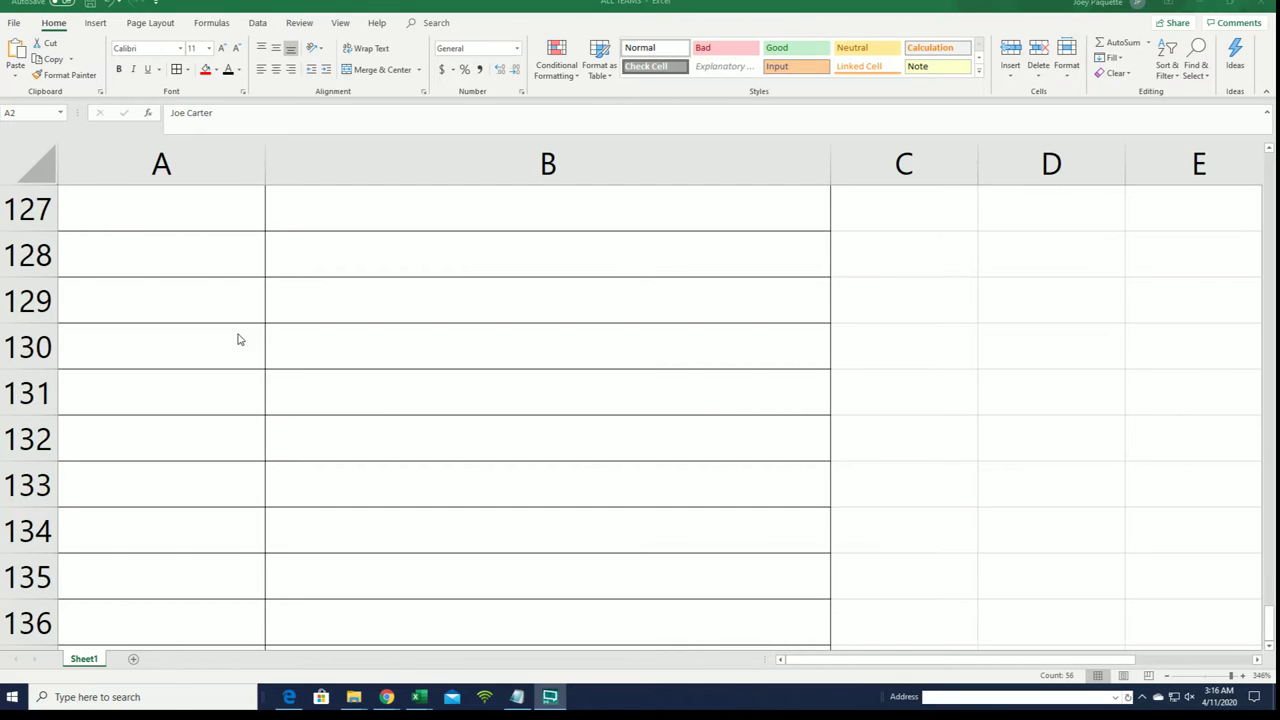
pyautogui.scroll(5, 238, 339)
pyautogui.scroll(-2, 237, 334)
pyautogui.scroll(1, 237, 335)
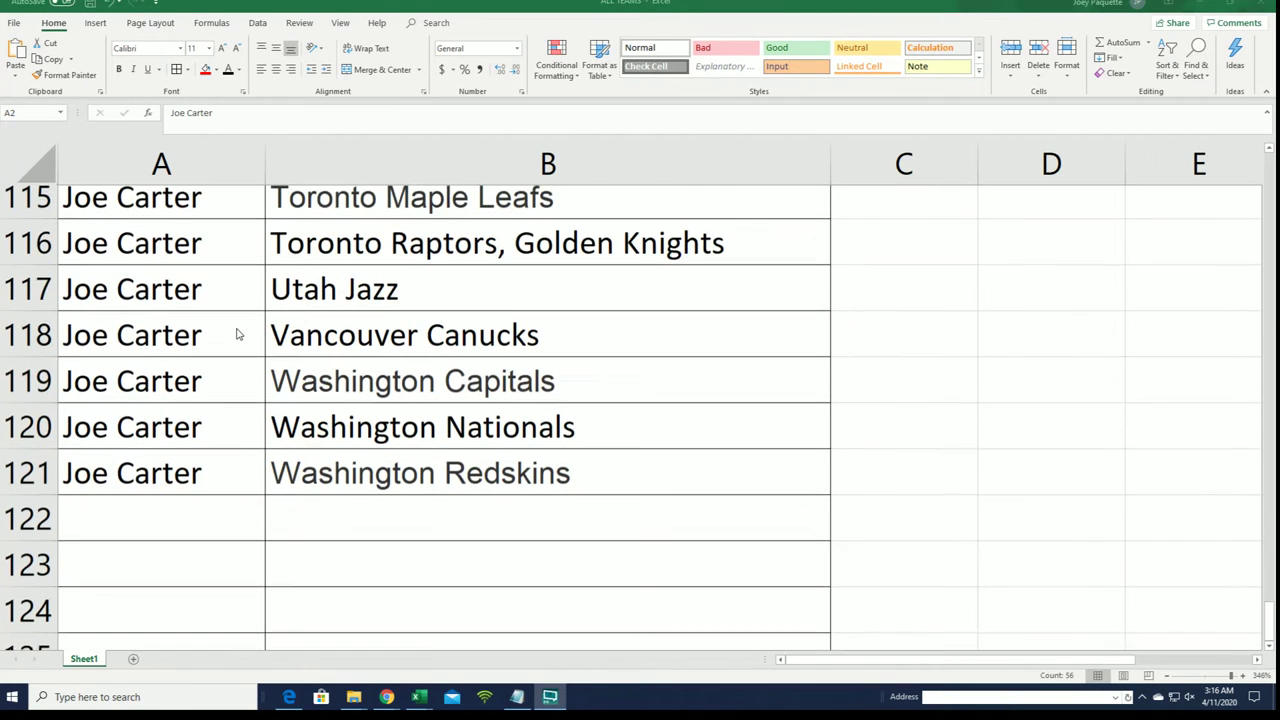
pyautogui.moveTo(226, 480); pyautogui.dragTo(215, 261)
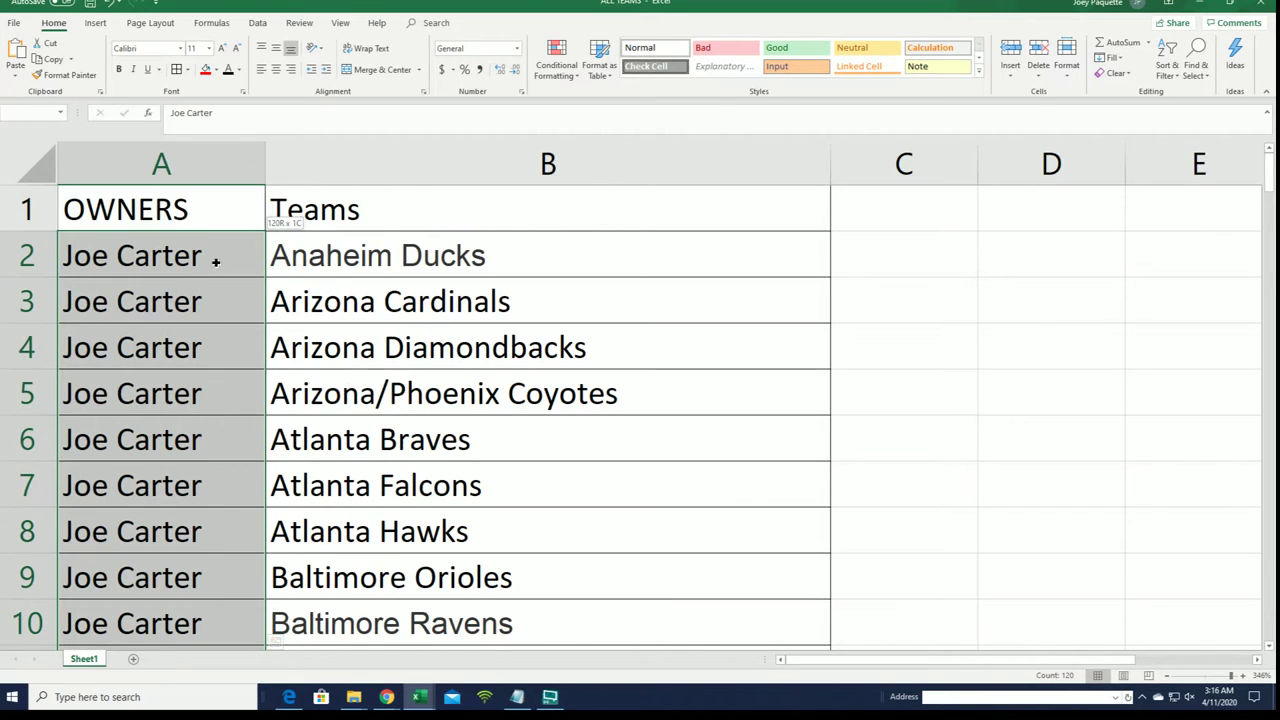
pyautogui.rightClick(215, 261)
pyautogui.click(250, 286)
pyautogui.scroll(-20, 250, 400)
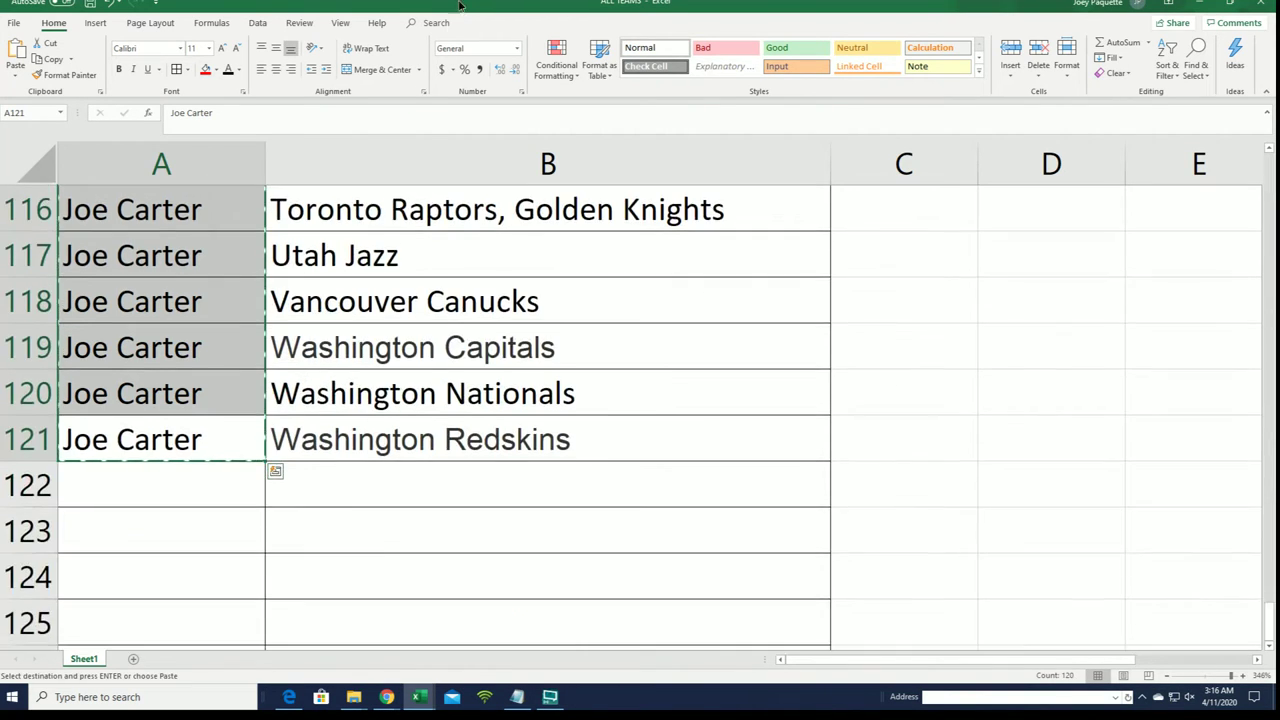
# Switch to RANDOM.ORG in the Edge browser, open a fresh List Randomizer form and paste the copied owner names as list items
pyautogui.moveTo(634, 4); pyautogui.dragTo(560, 33)
pyautogui.click(908, 34)
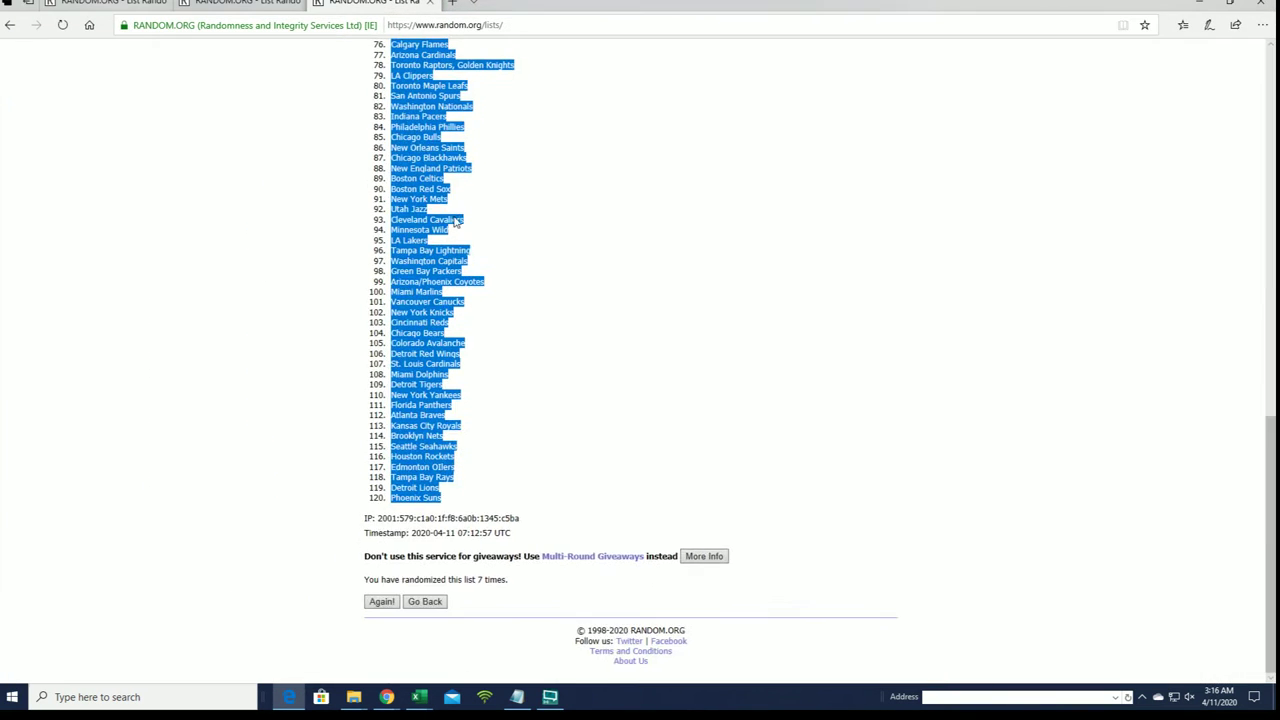
pyautogui.scroll(15, 486, 200)
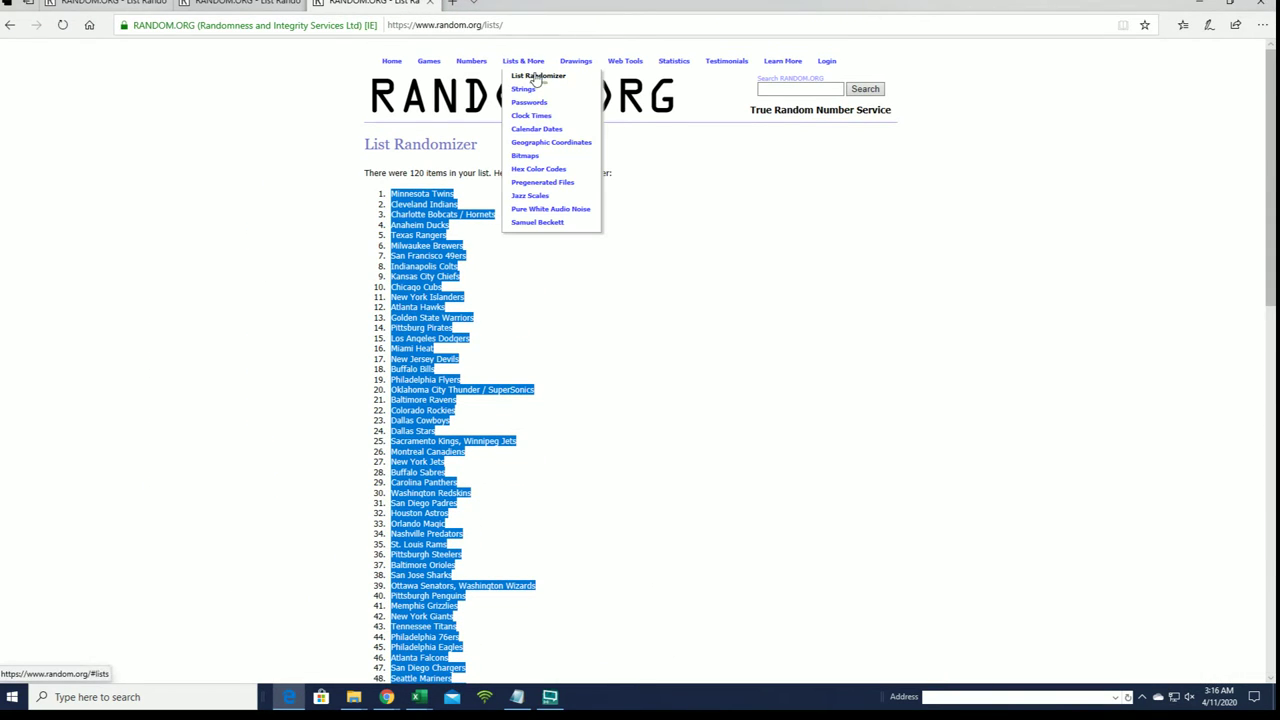
pyautogui.click(538, 76)
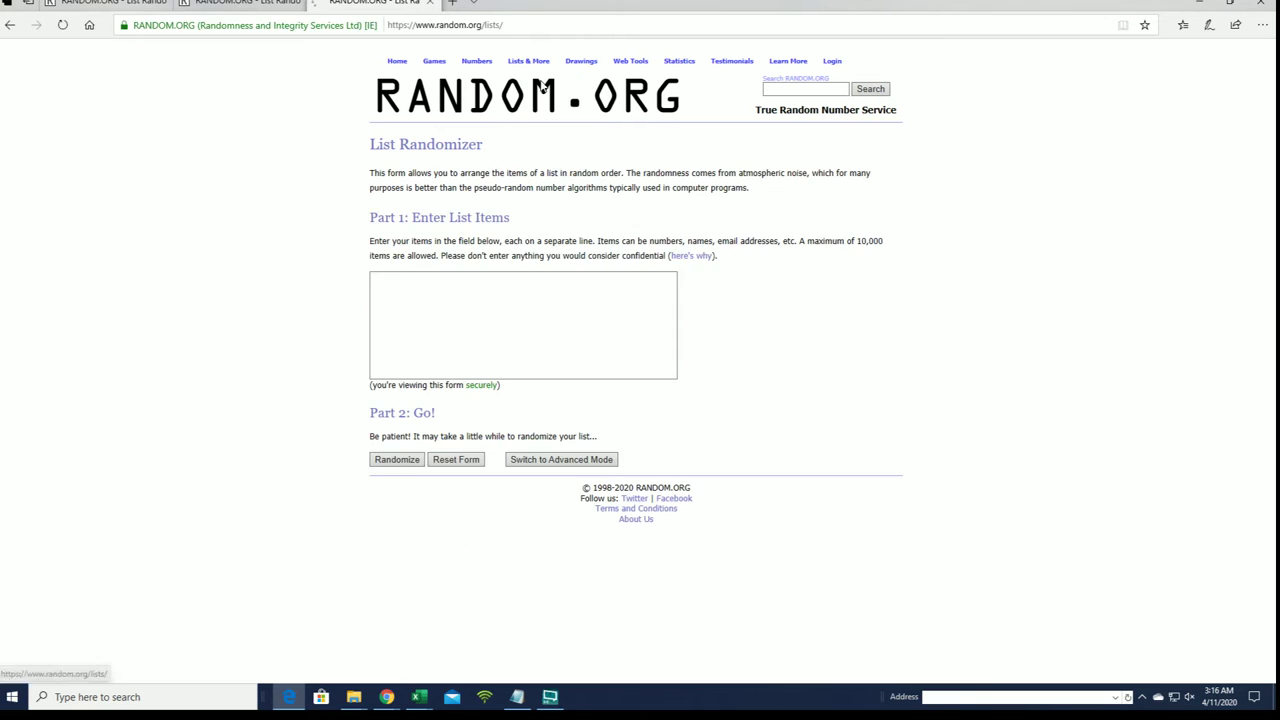
pyautogui.rightClick(449, 276)
pyautogui.click(478, 290)
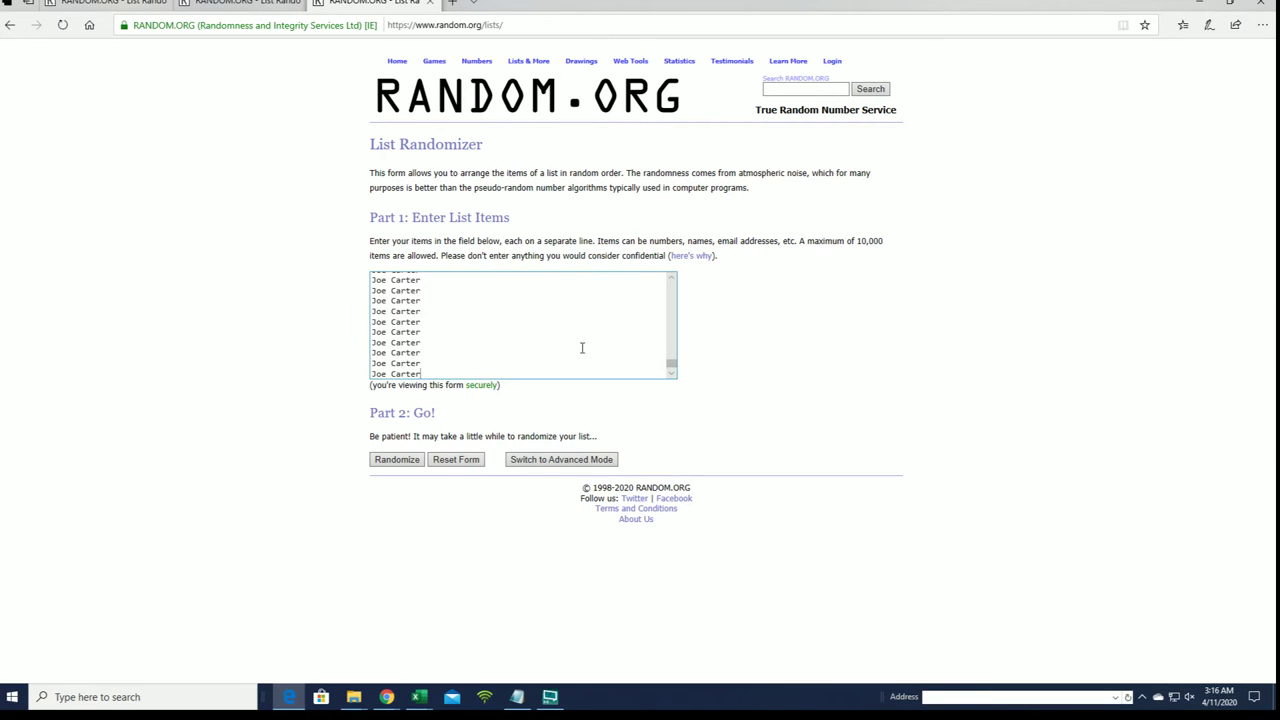
pyautogui.scroll(1, 678, 358)
pyautogui.moveTo(672, 350); pyautogui.dragTo(678, 265)
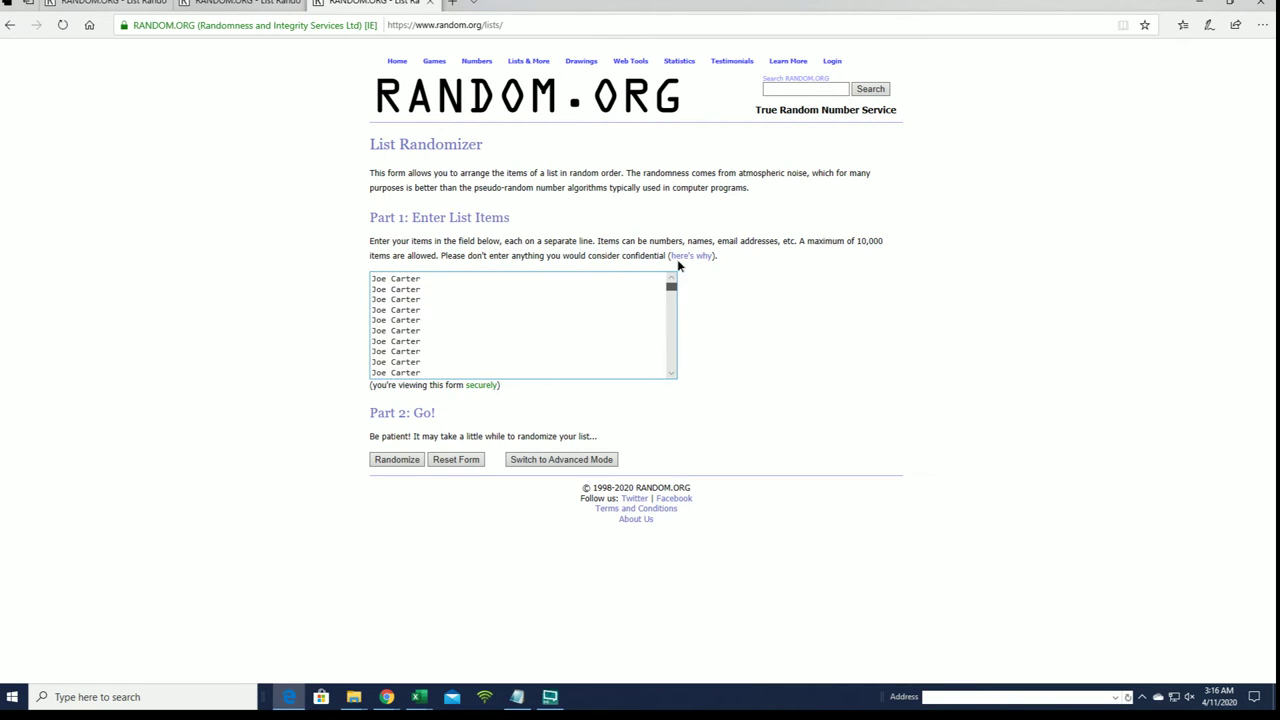
# Randomize the owner list seven times and look through the final order
pyautogui.click(397, 459)
pyautogui.scroll(-9, 380, 430)
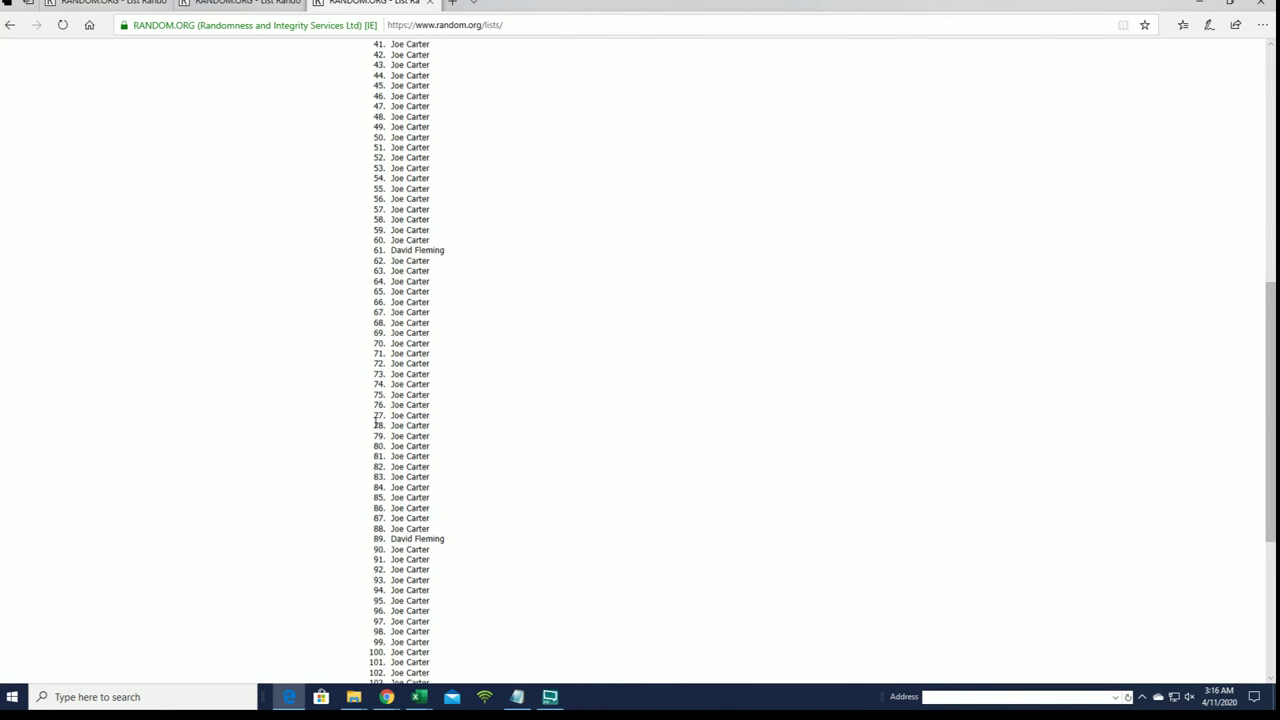
pyautogui.click(381, 601)
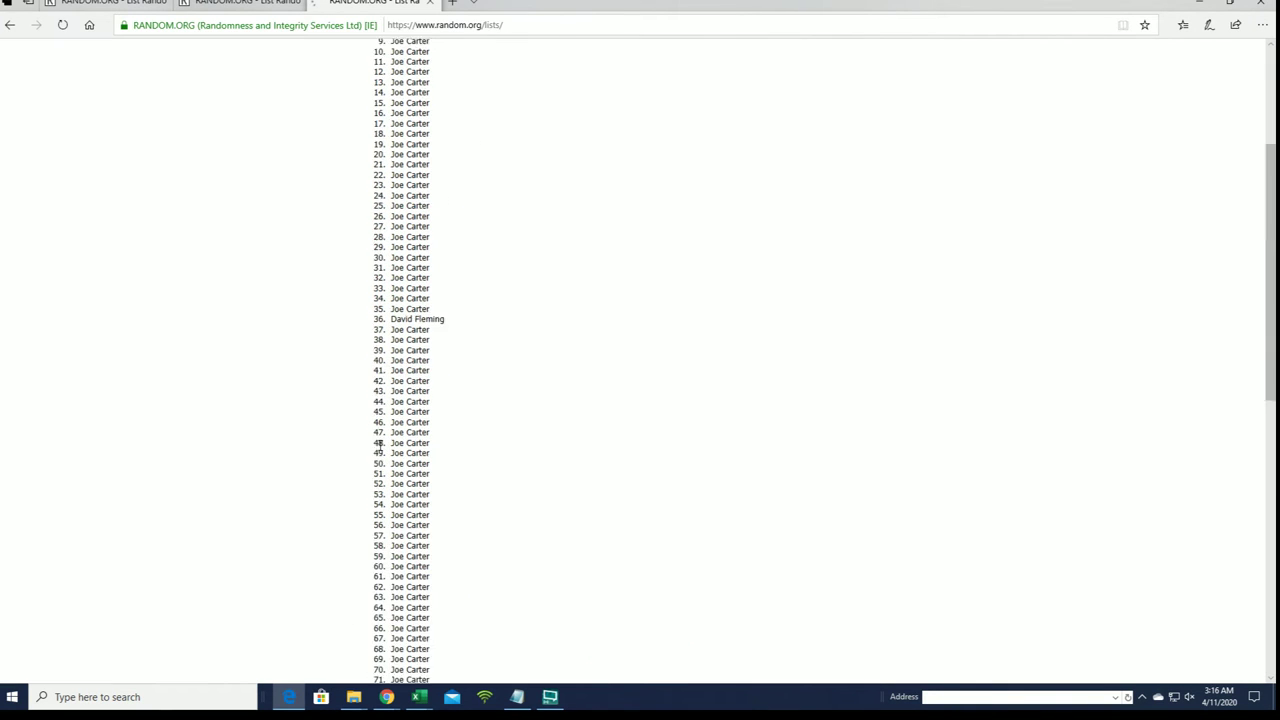
pyautogui.scroll(-10, 377, 500)
pyautogui.click(381, 601)
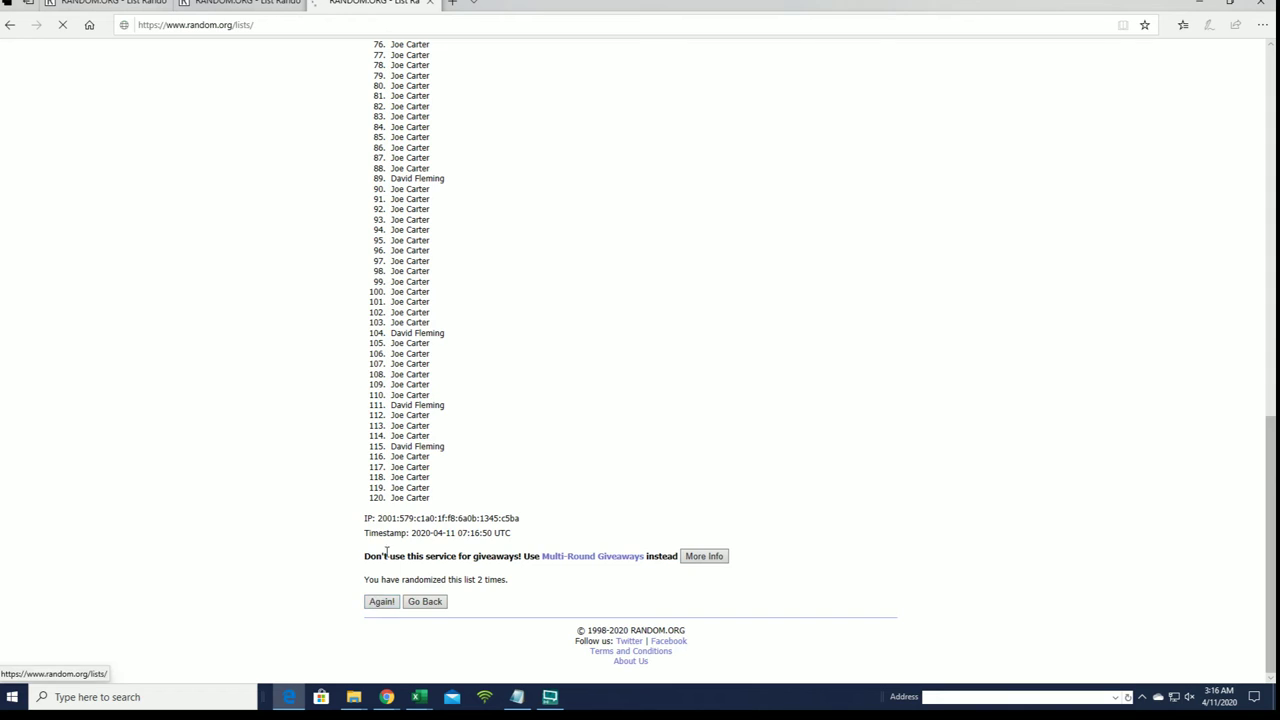
pyautogui.scroll(-10, 378, 500)
pyautogui.click(381, 601)
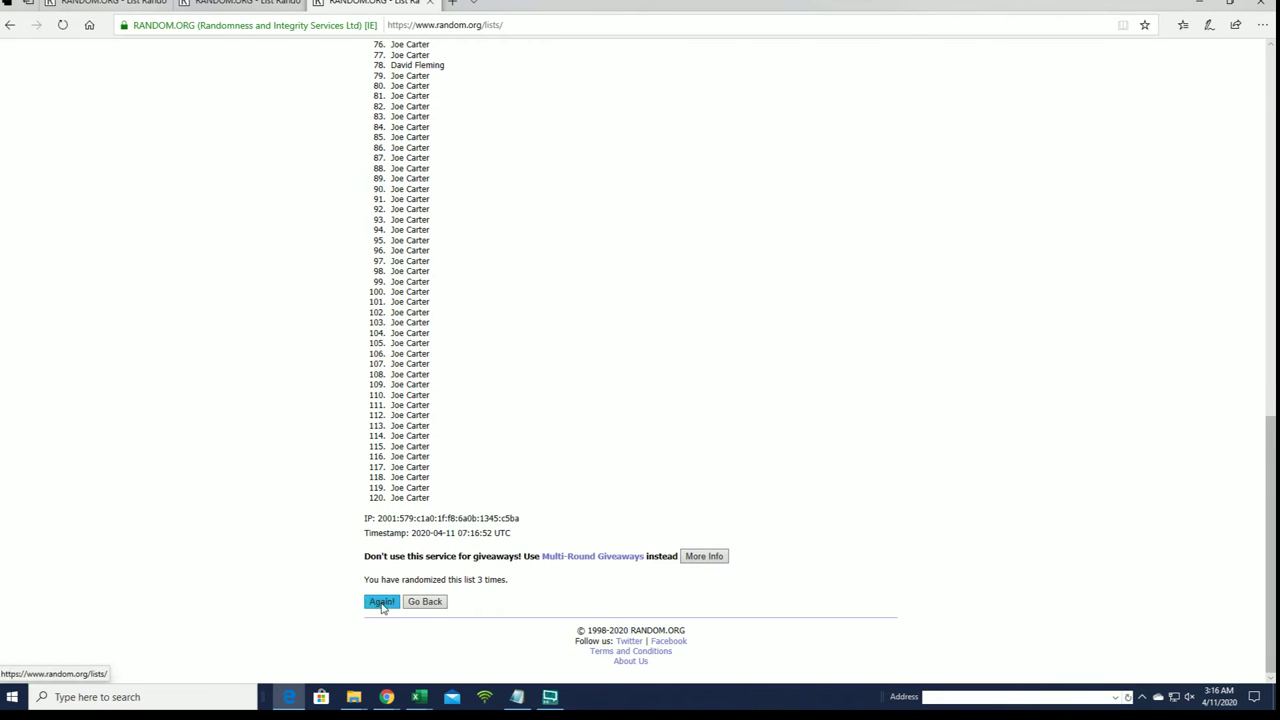
pyautogui.scroll(-10, 377, 484)
pyautogui.scroll(-1, 377, 484)
pyautogui.click(381, 600)
pyautogui.scroll(-6, 377, 510)
pyautogui.scroll(-4, 378, 512)
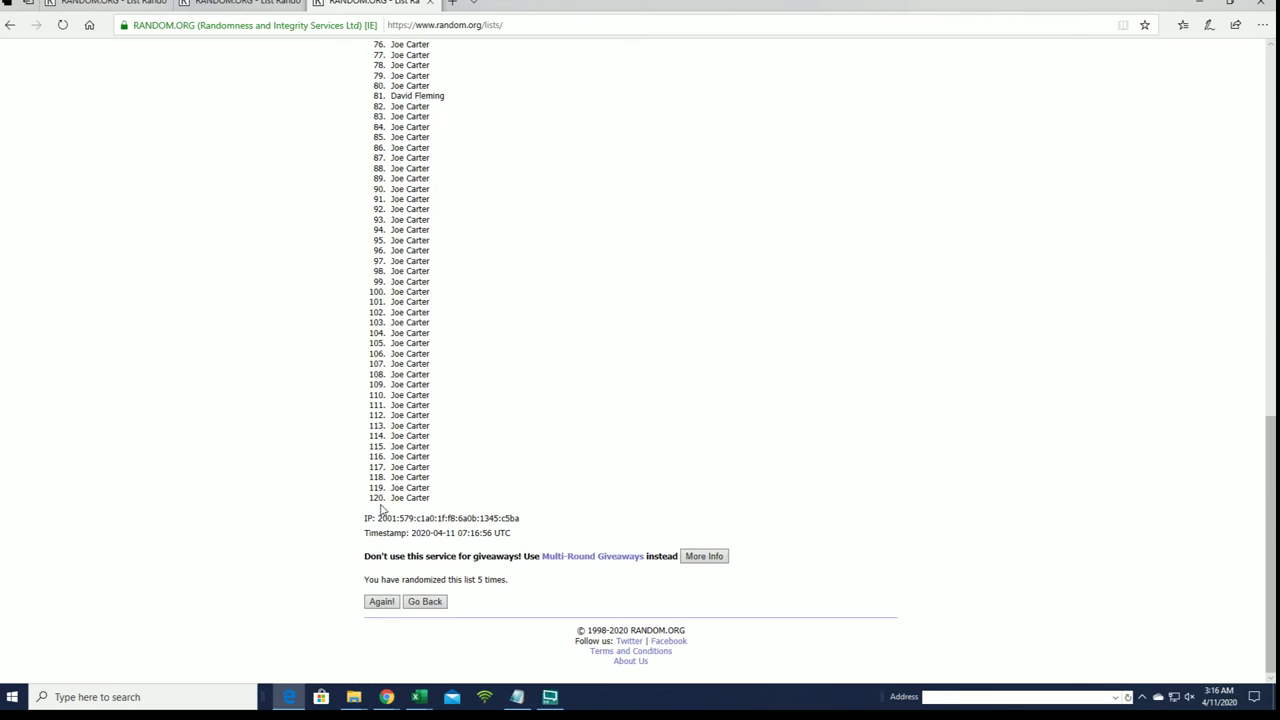
pyautogui.click(381, 601)
pyautogui.scroll(-10, 405, 560)
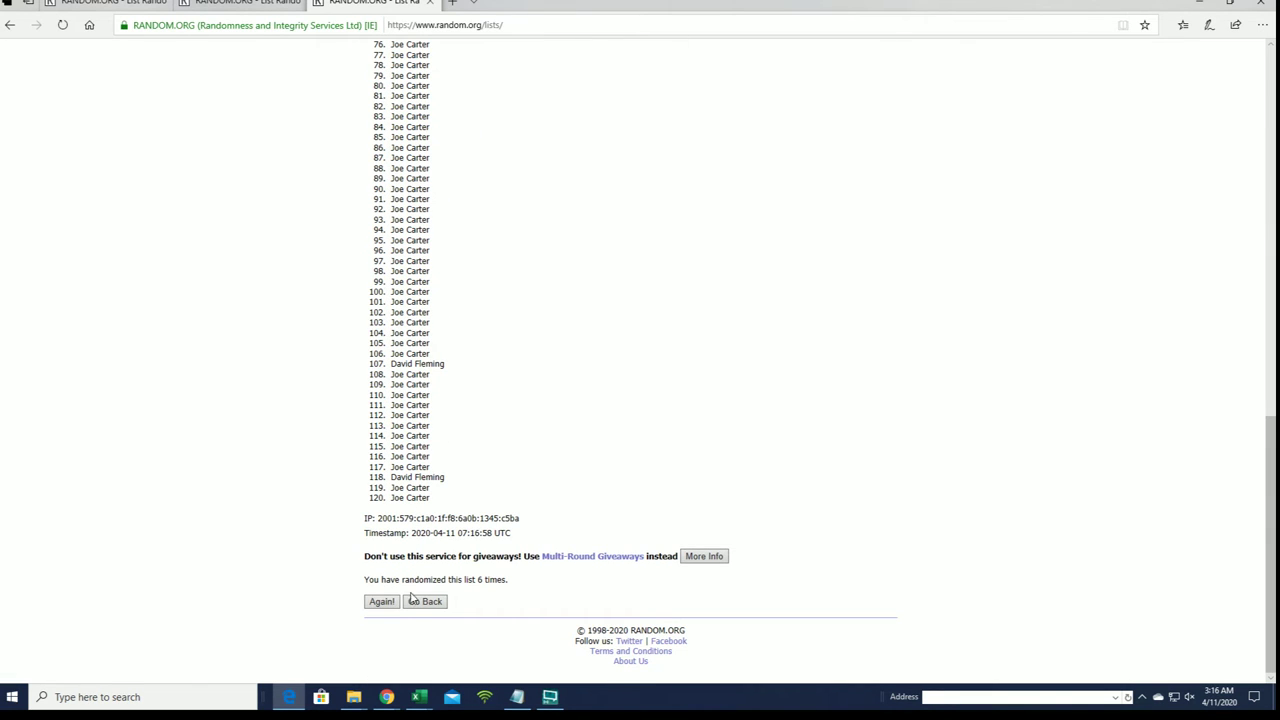
pyautogui.click(393, 603)
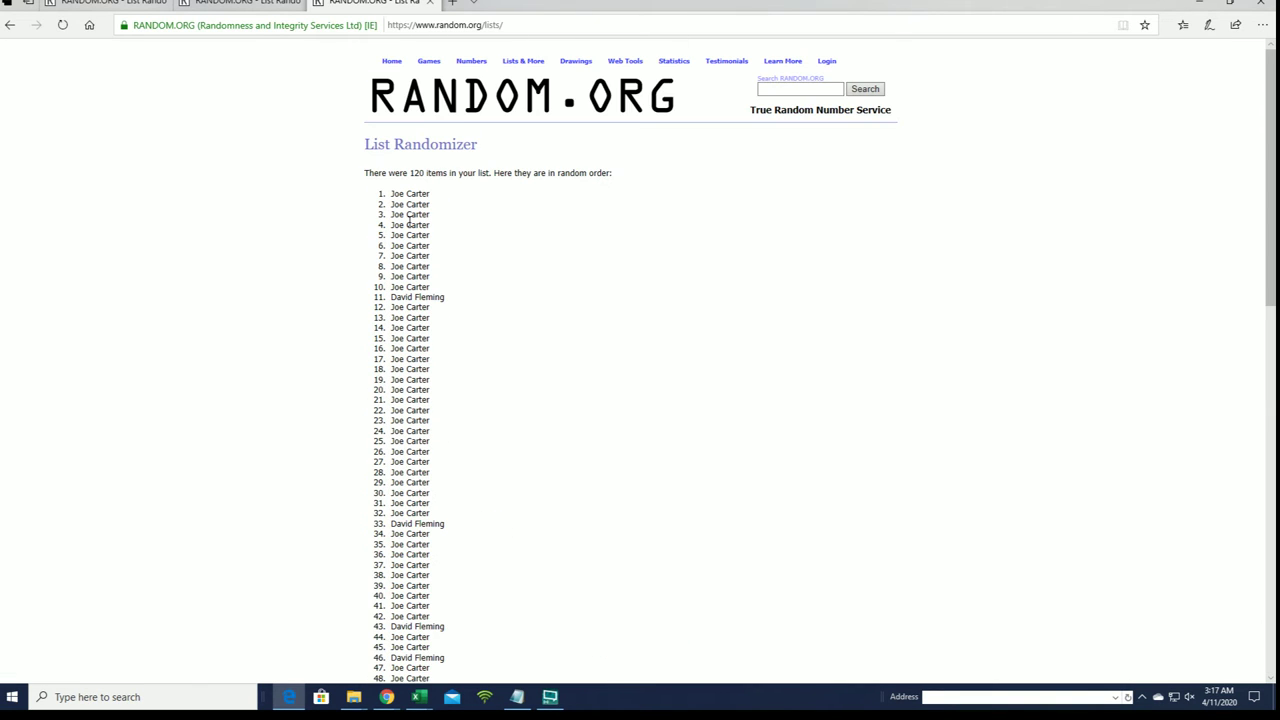
pyautogui.scroll(-10, 440, 270)
pyautogui.scroll(10, 445, 277)
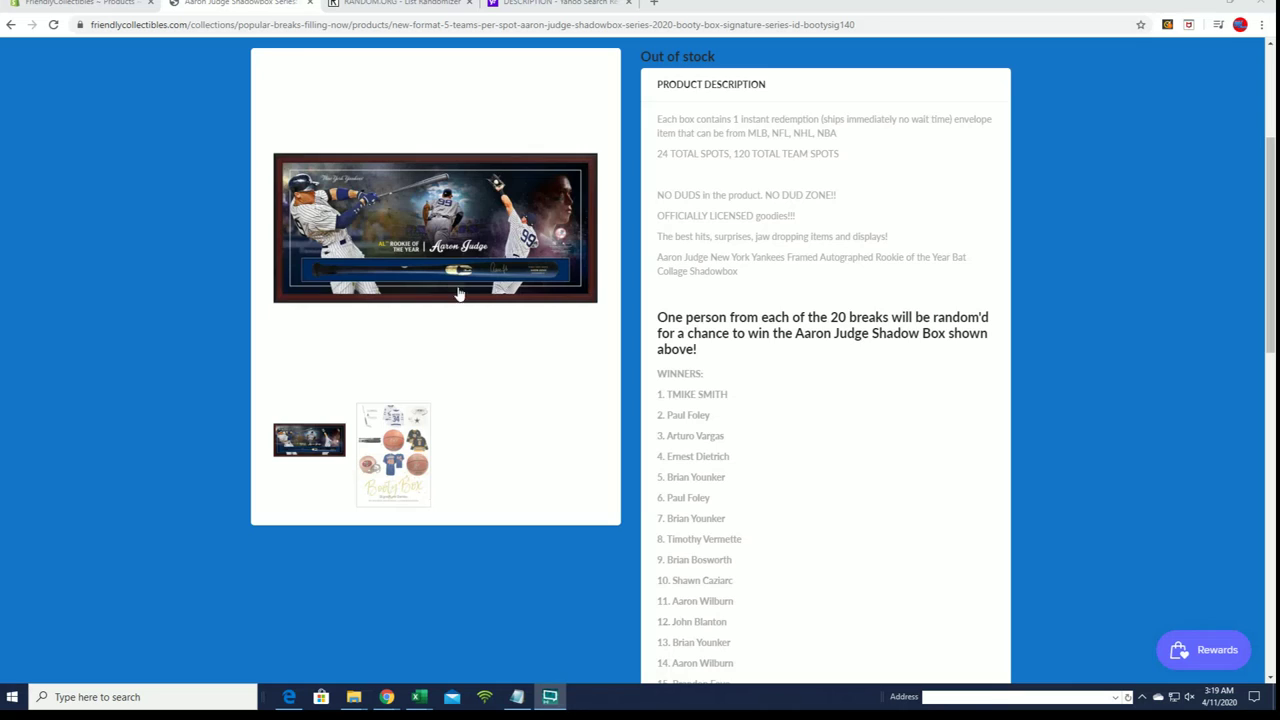
# Go to the home page of friendlycollectibles.com in Chrome and open the Aaron Judge Shadowbox Series listing under Popular Breaks Filling Now
pyautogui.scroll(2, 588, 190)
pyautogui.click(642, 104)
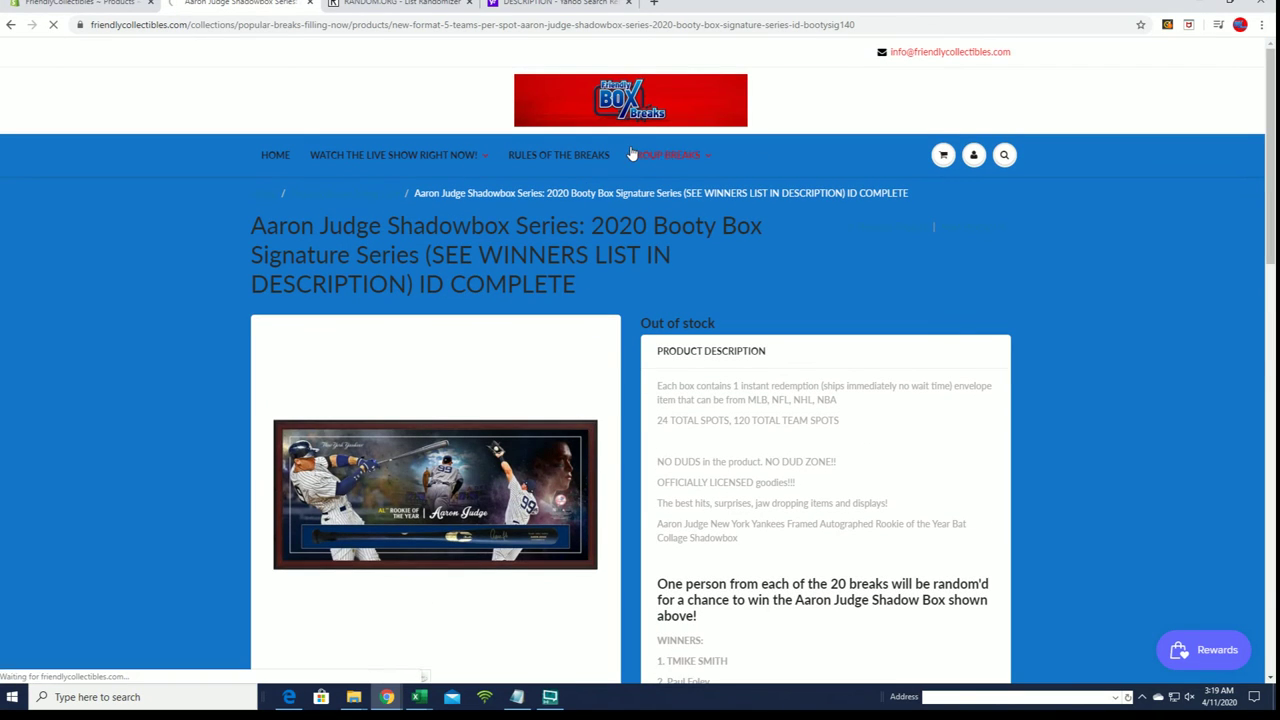
pyautogui.scroll(-10, 635, 140)
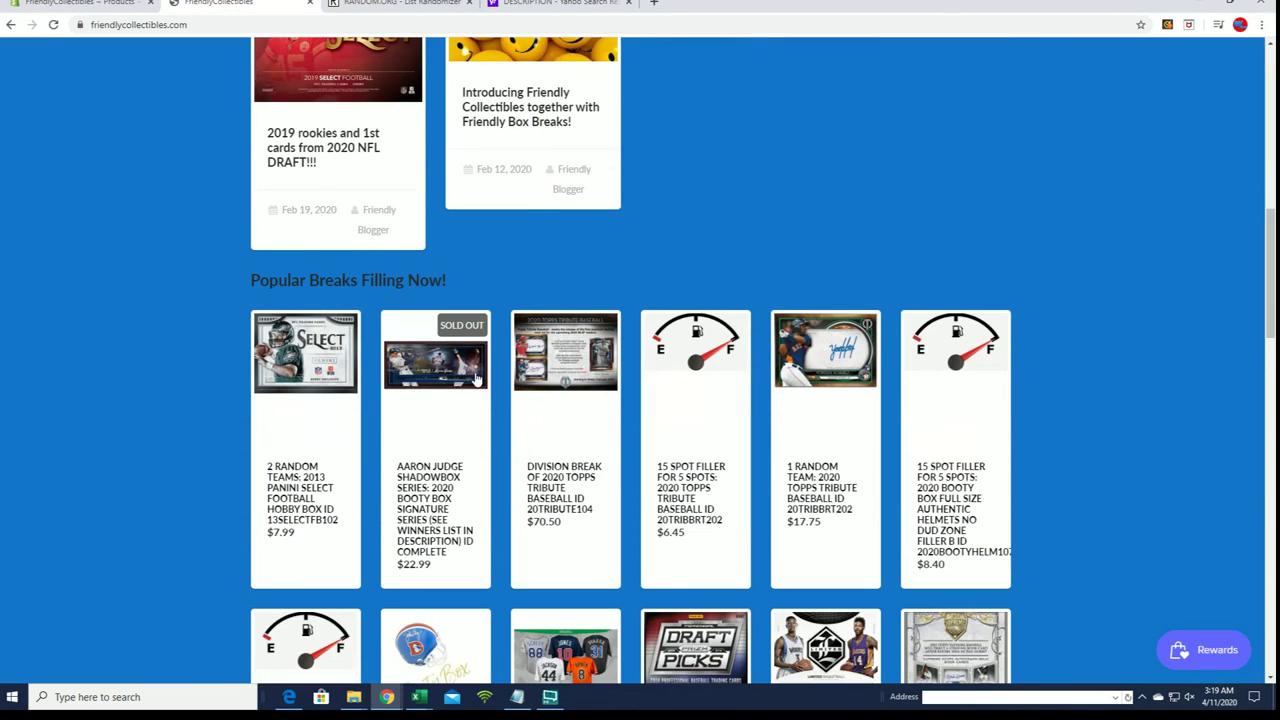
pyautogui.scroll(-1, 480, 322)
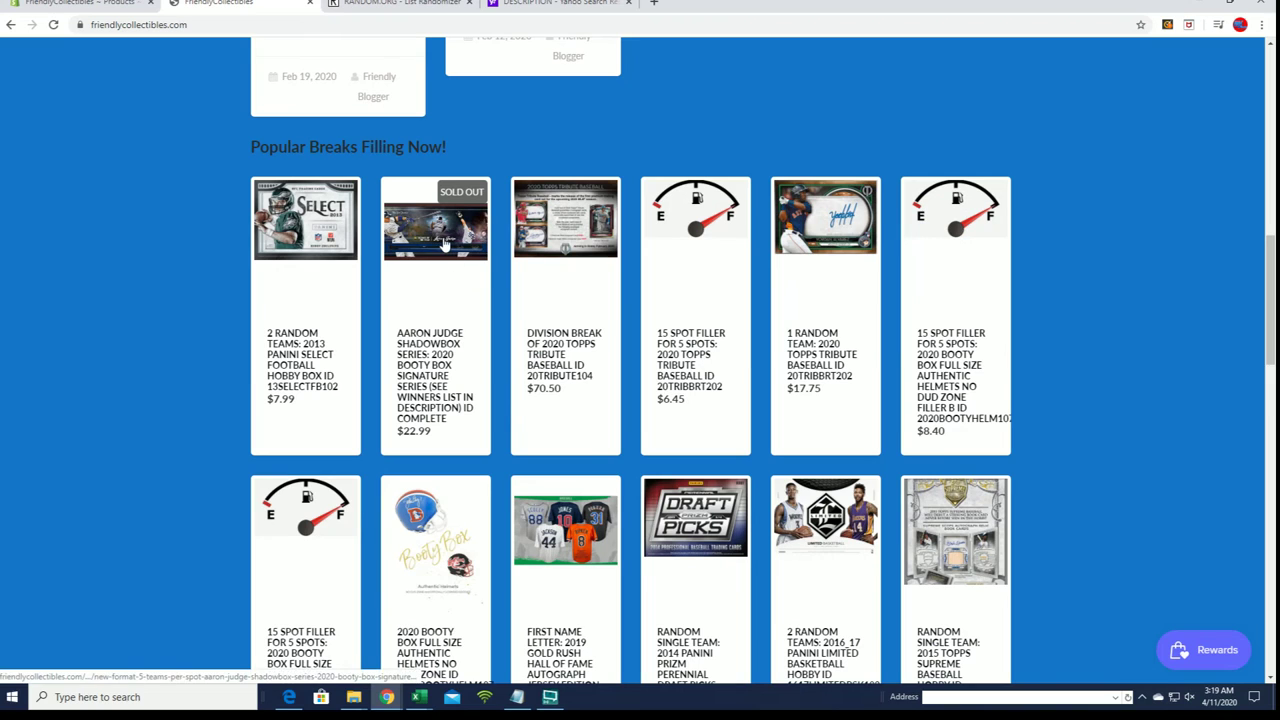
pyautogui.click(445, 245)
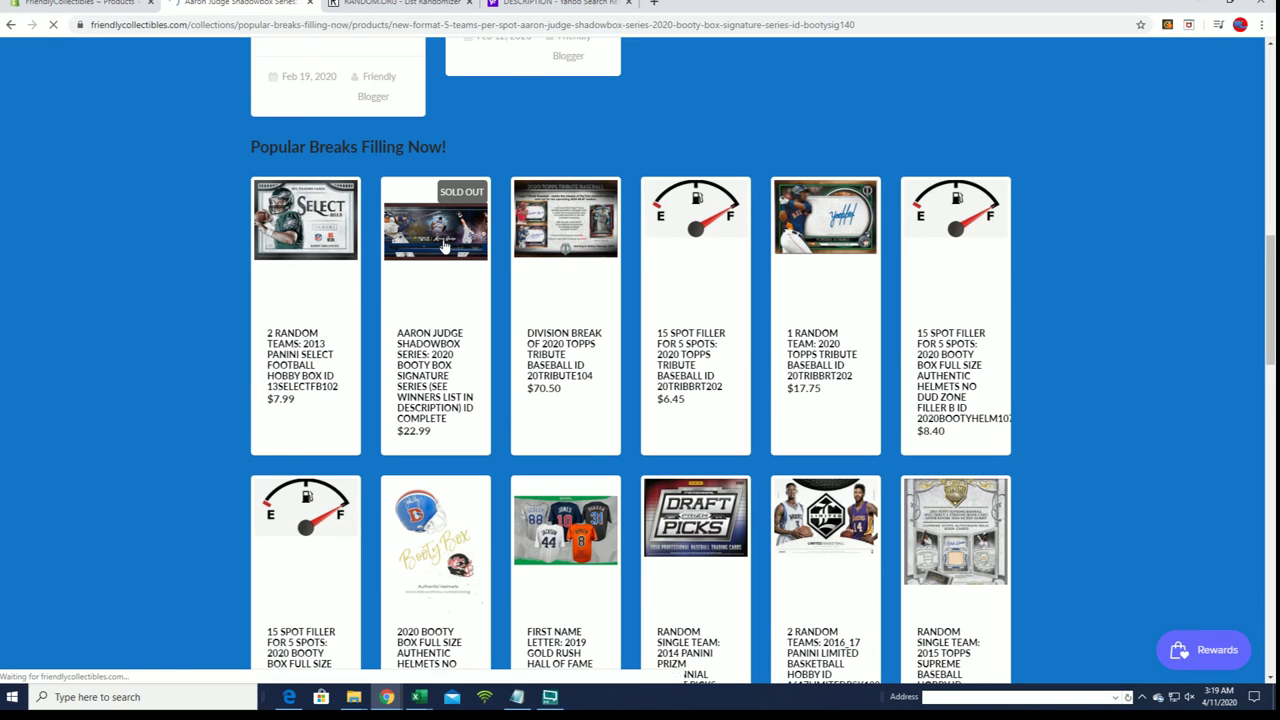
# Highlight entries 1 to 20 of the winners list in the product description, and clear the highlight after reading it
pyautogui.scroll(-5, 786, 171)
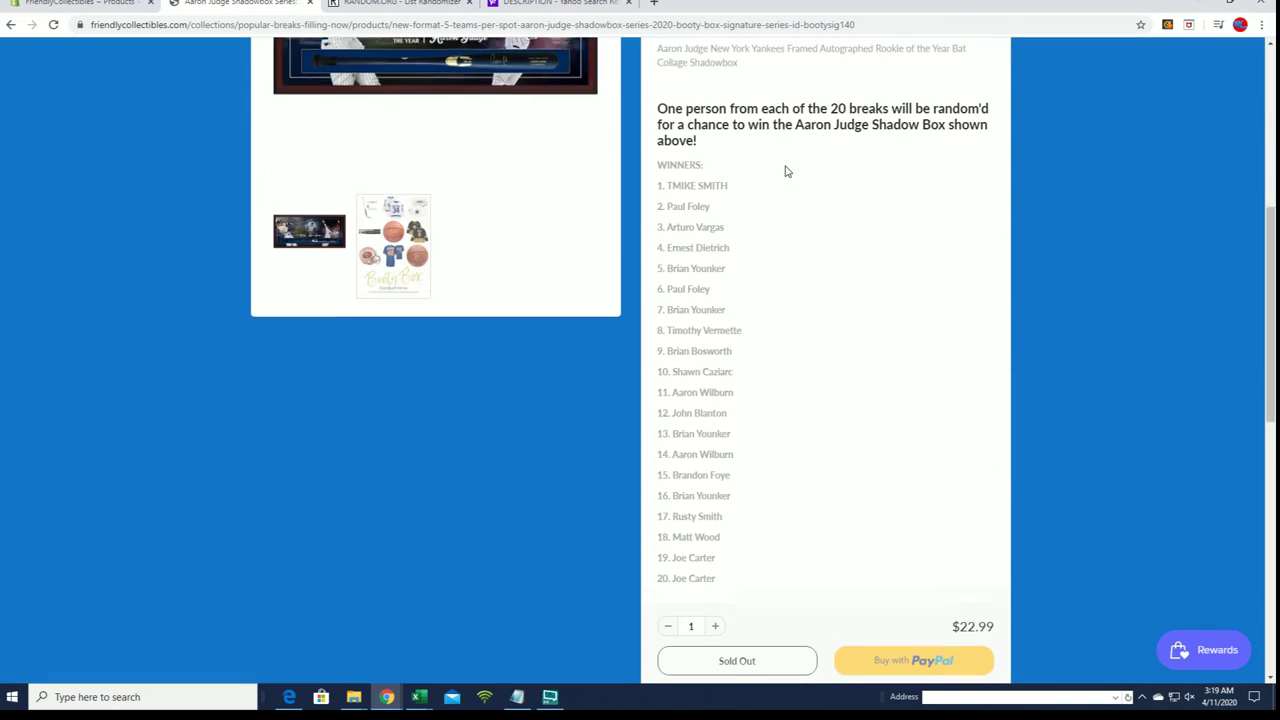
pyautogui.moveTo(657, 194); pyautogui.dragTo(739, 585)
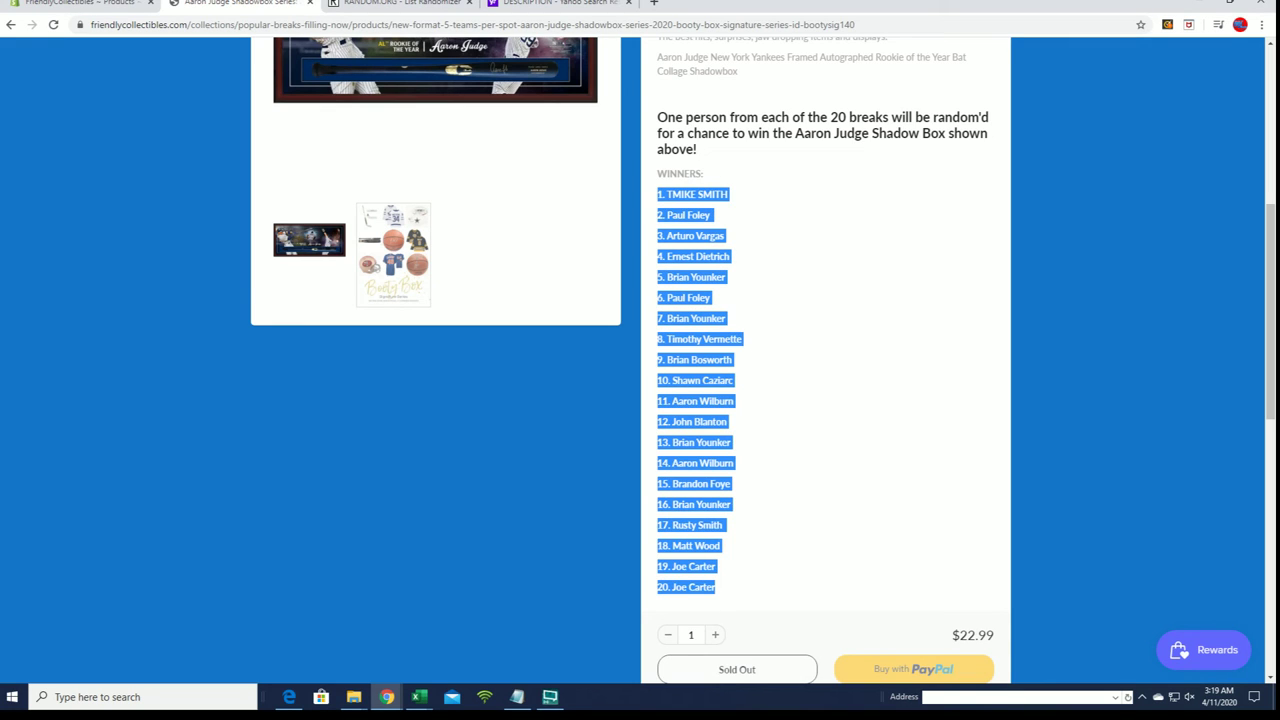
pyautogui.hotkey('alt', 'Tab')
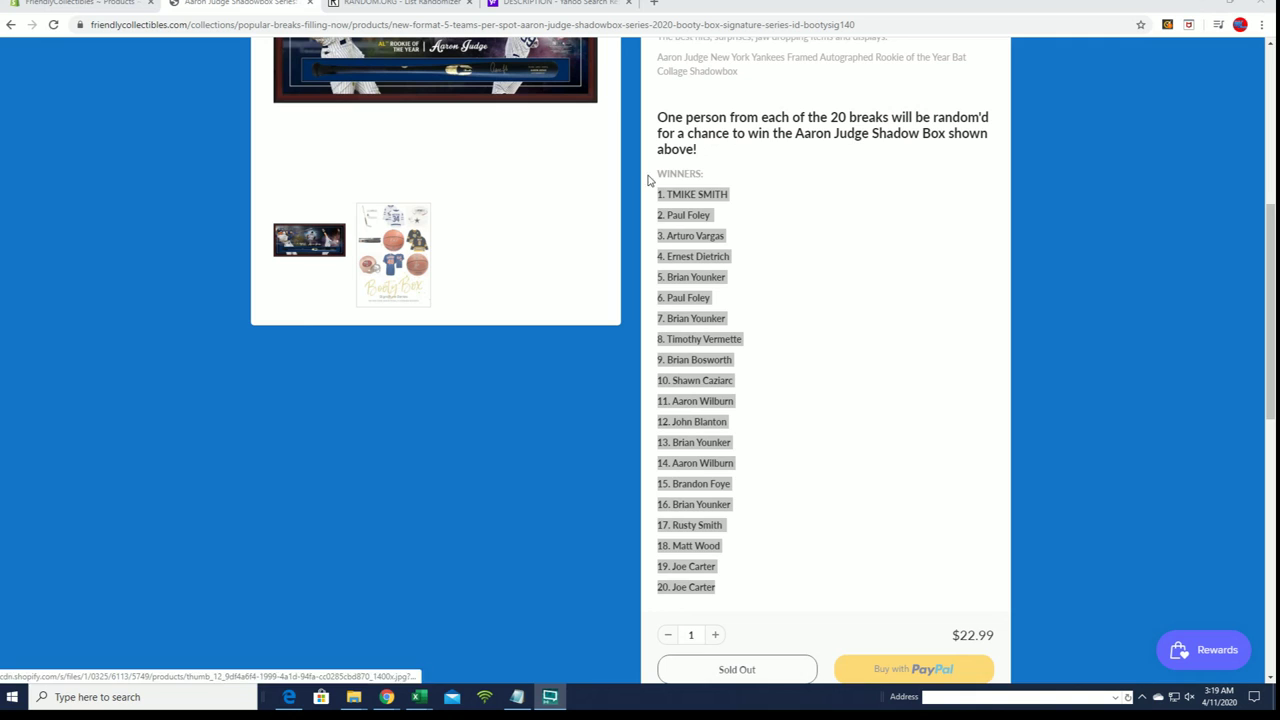
pyautogui.click(796, 228)
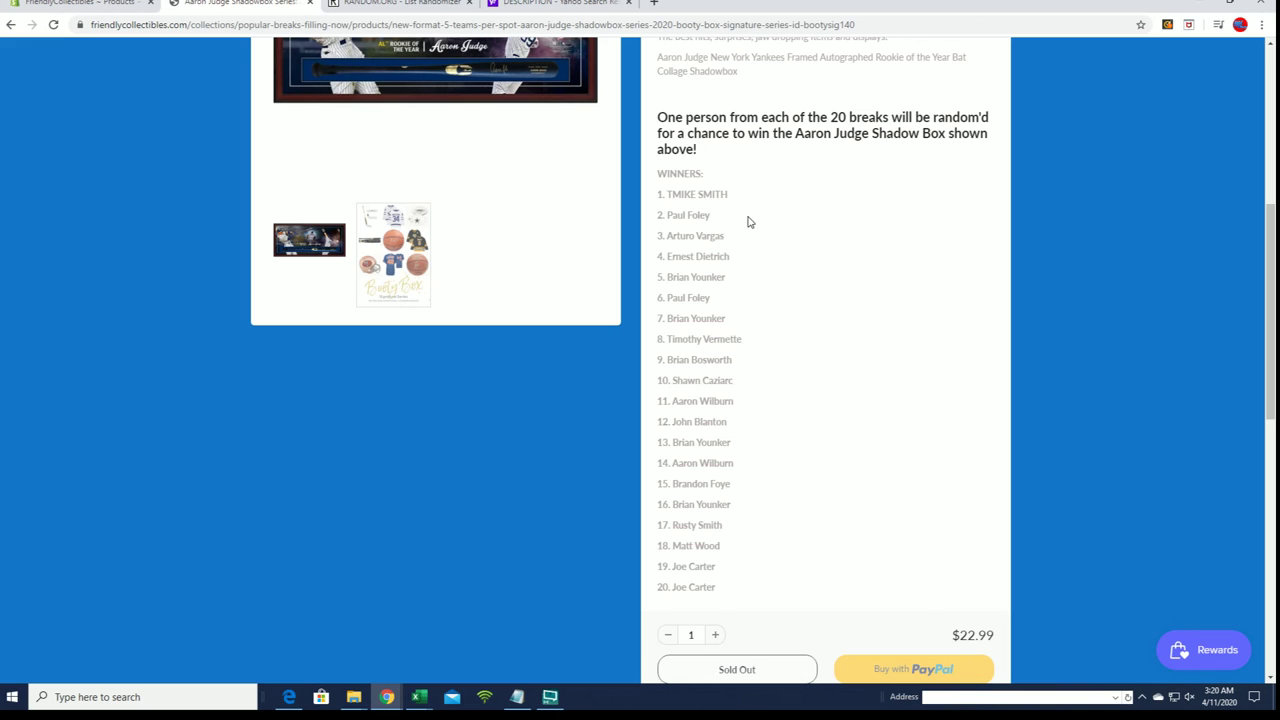
# View the Aaron Judge shadowbox picture enlarged, close it, and review the product description and winners list
pyautogui.scroll(1, 745, 215)
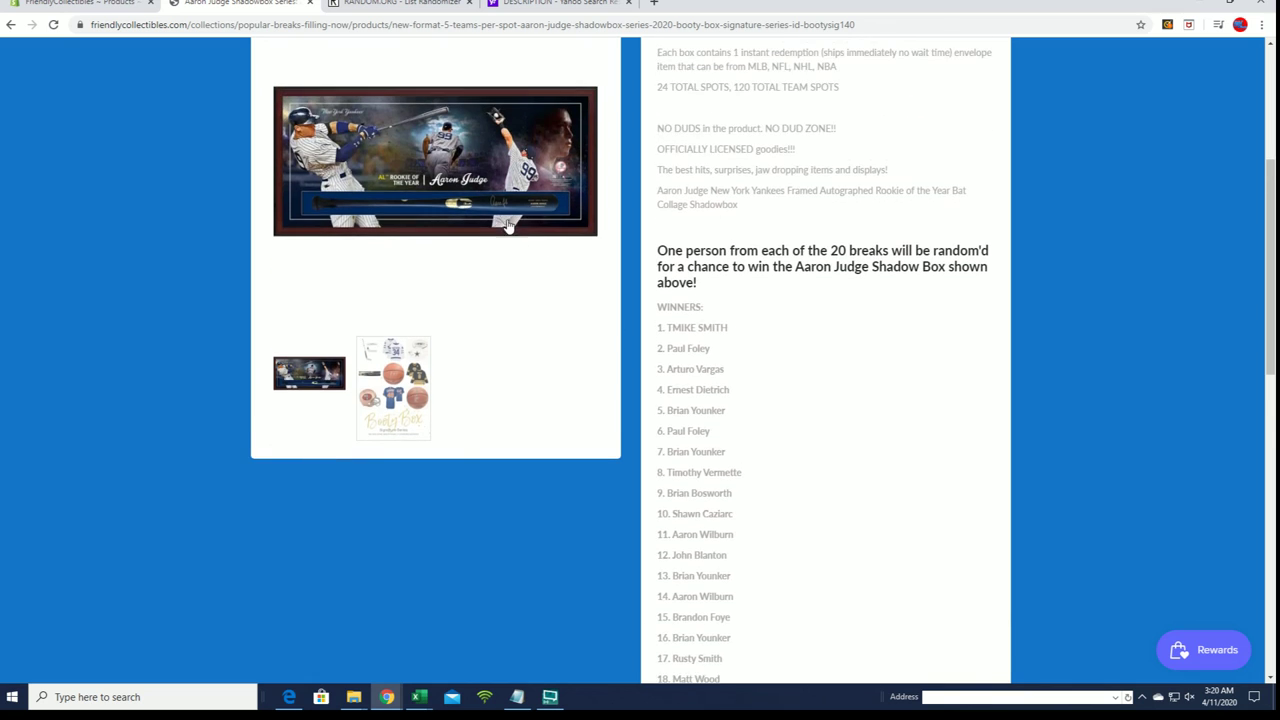
pyautogui.click(507, 218)
pyautogui.click(1160, 132)
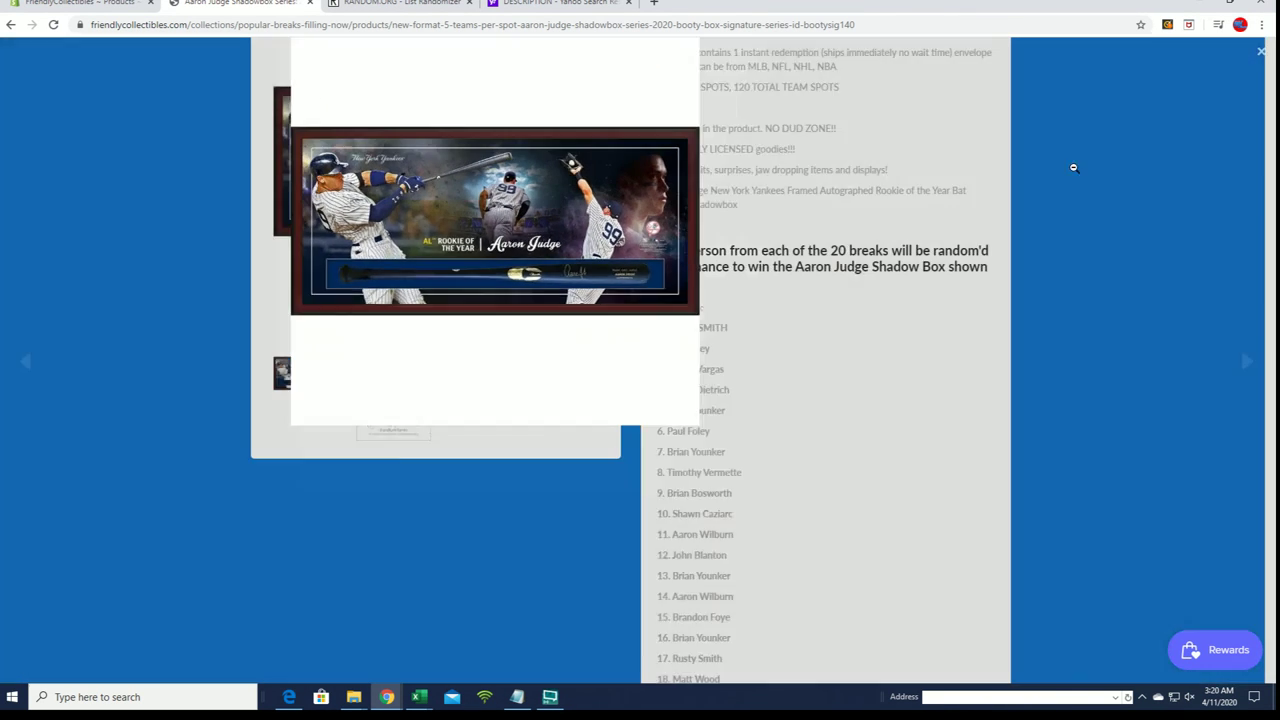
pyautogui.scroll(-1, 918, 178)
pyautogui.scroll(3, 913, 165)
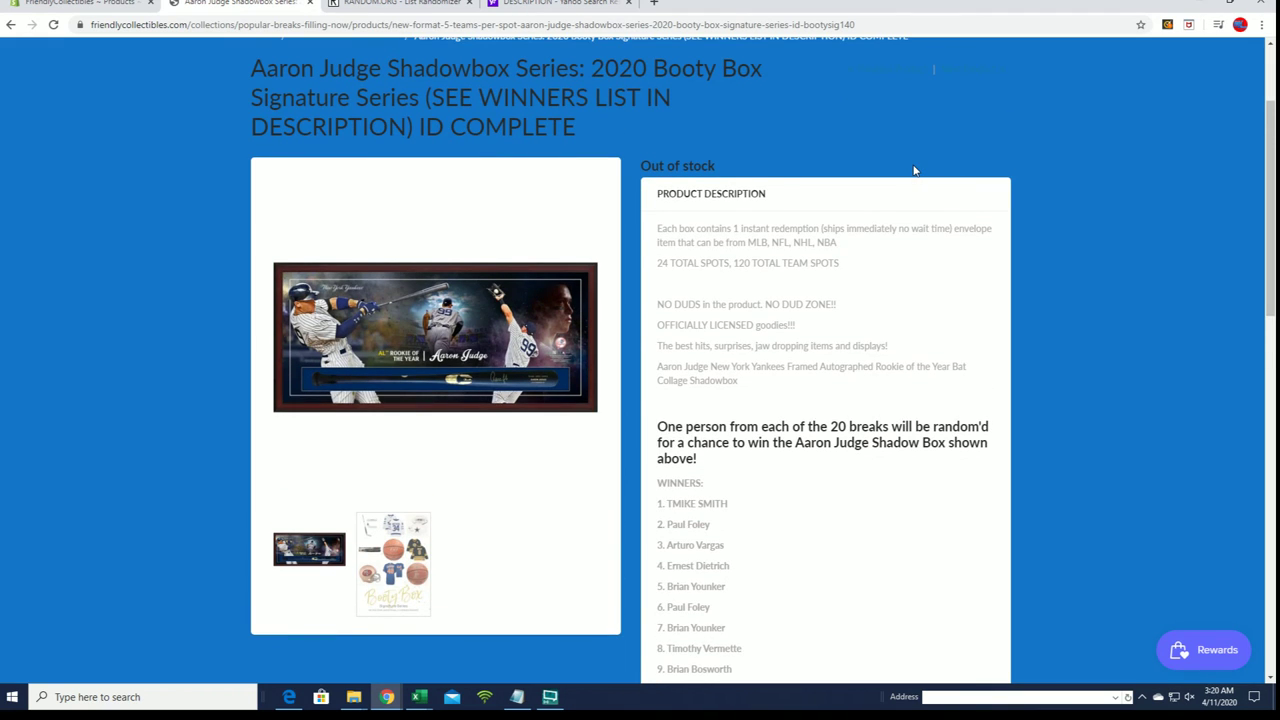
pyautogui.scroll(-3, 913, 170)
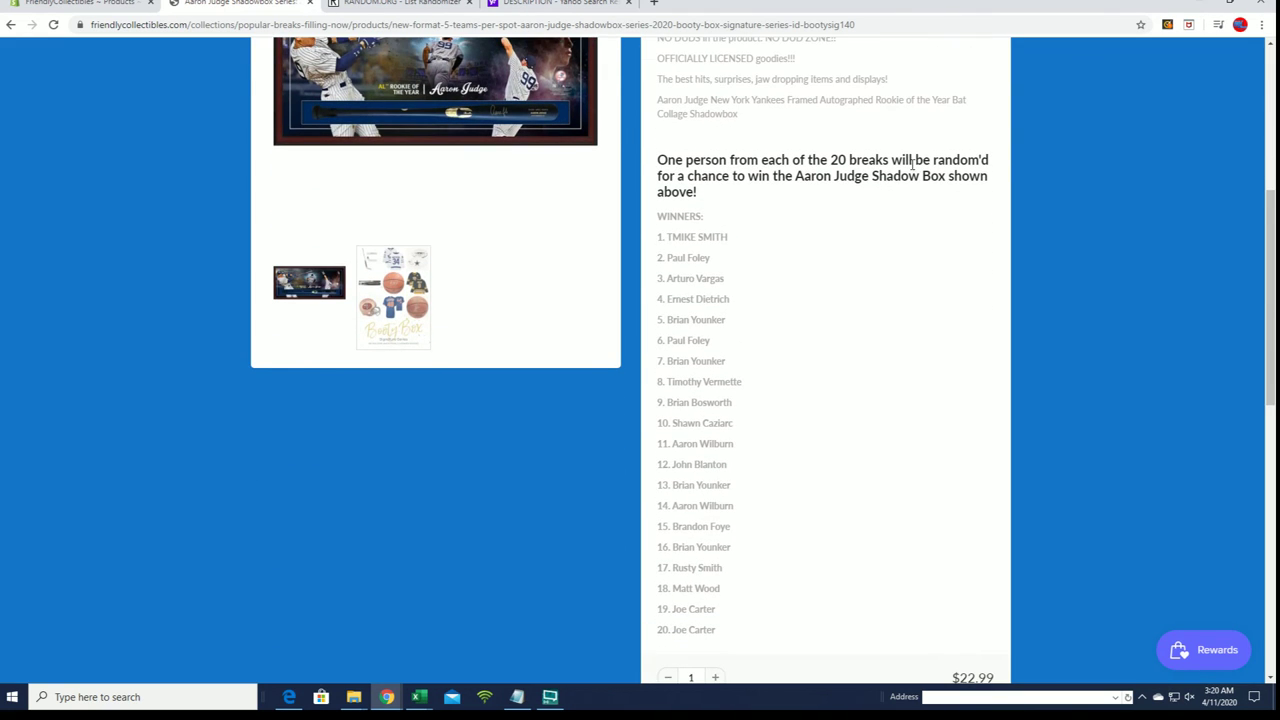